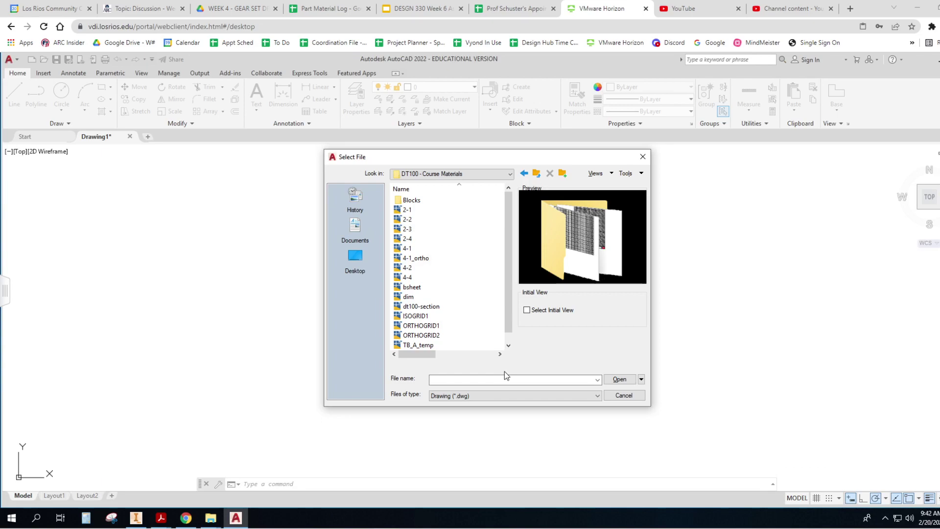
Close the file browser and review the status bar customization toggles.
{"action": "left_click", "coordinate": [643, 157]}
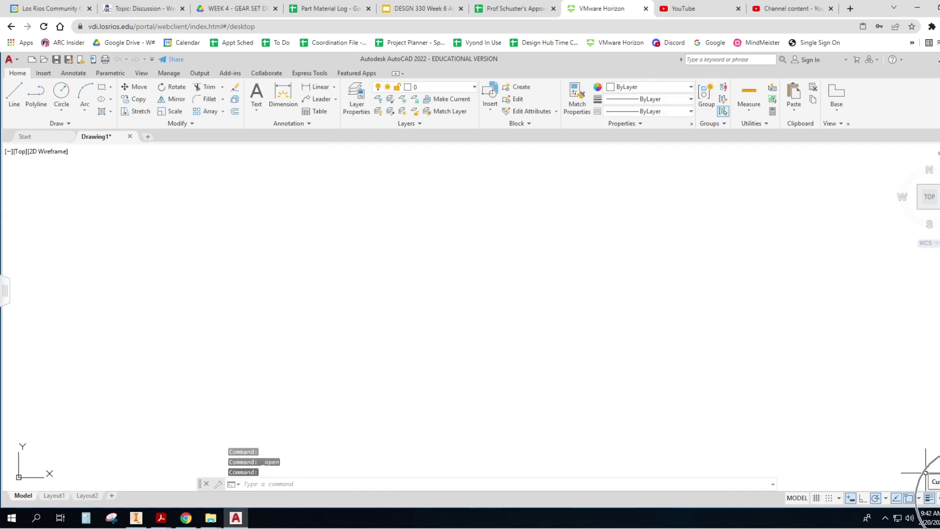
{"action": "left_click", "coordinate": [929, 498]}
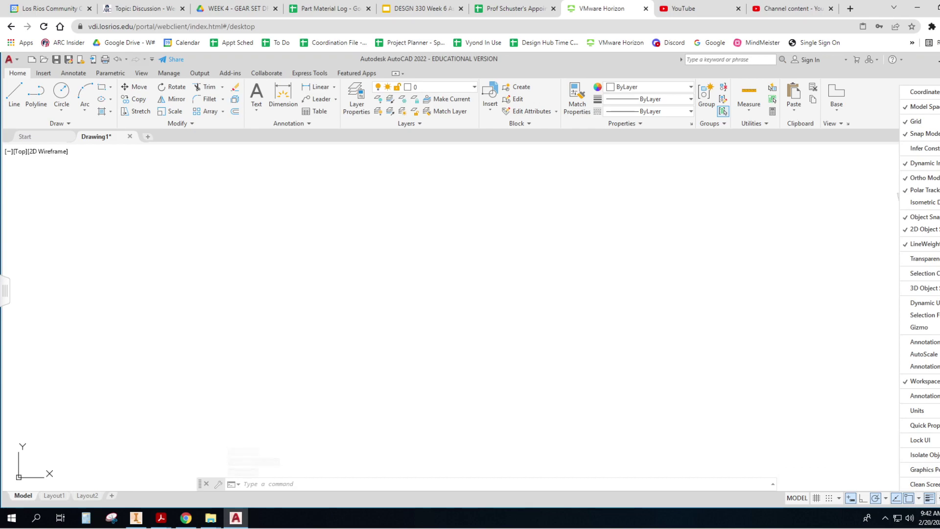
{"action": "left_click", "coordinate": [920, 165]}
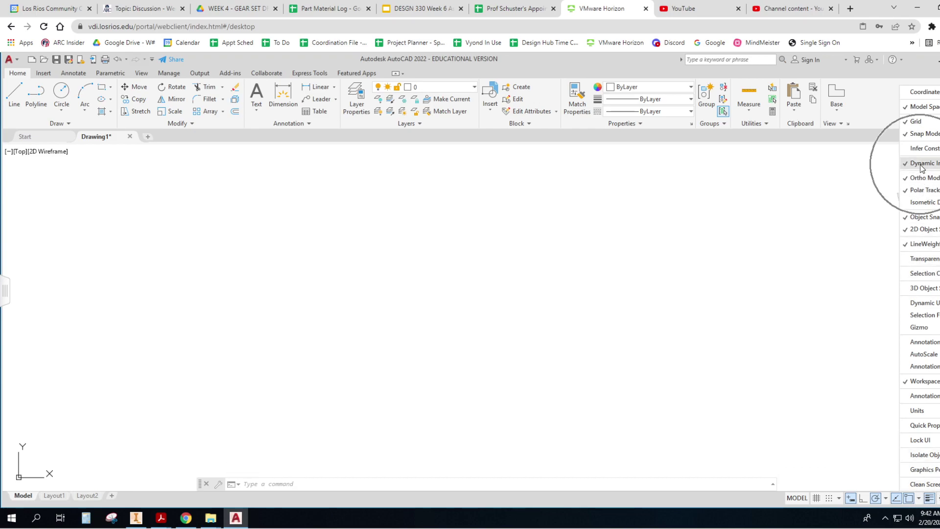
{"action": "left_click", "coordinate": [920, 205]}
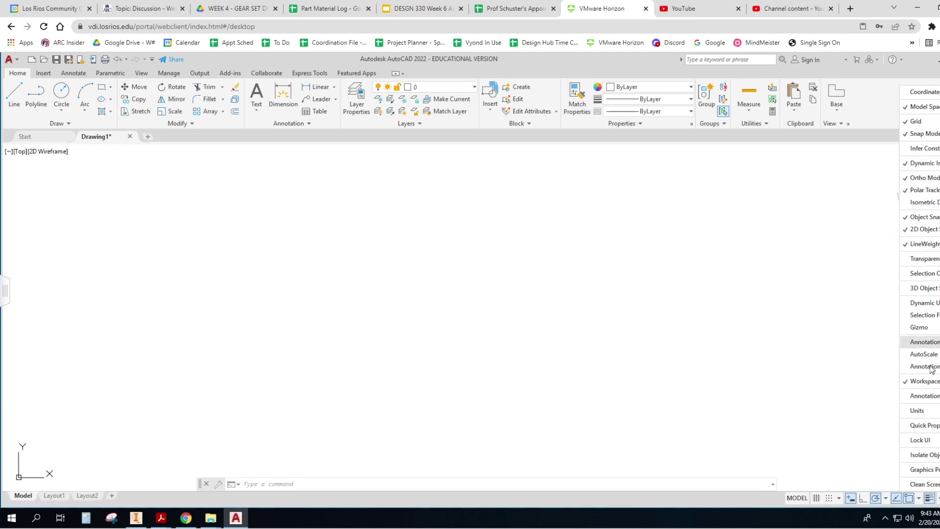
{"action": "left_click", "coordinate": [930, 382]}
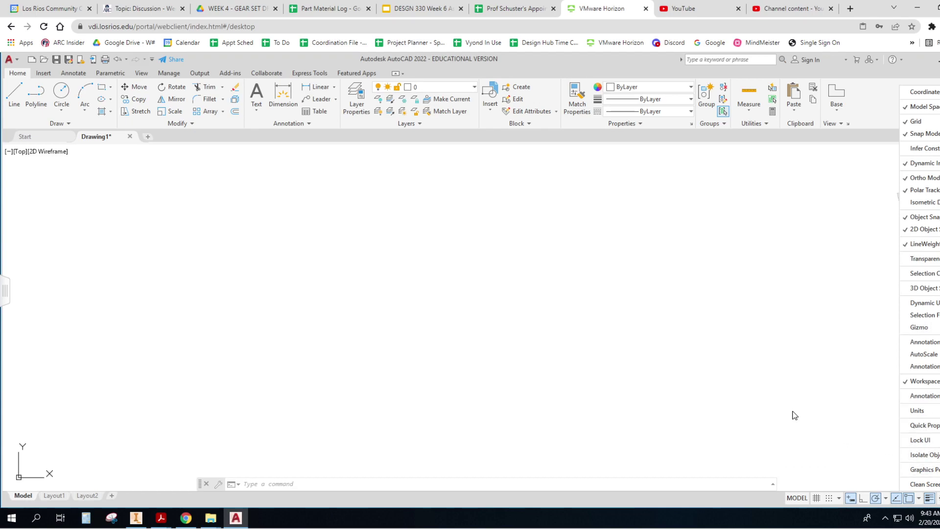
Review the drawing-window colors in Options > Display, then cancel both dialogs unchanged.
{"action": "right_click", "coordinate": [726, 348]}
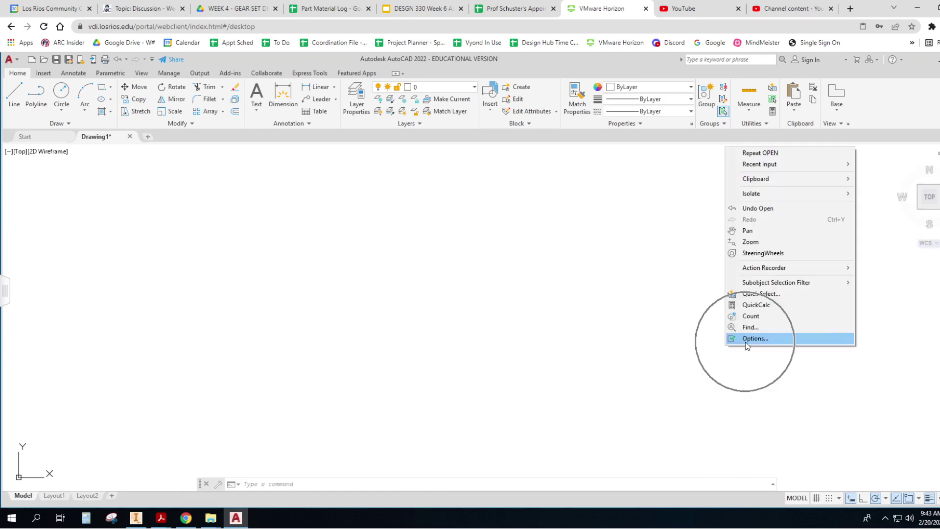
{"action": "left_click", "coordinate": [772, 339]}
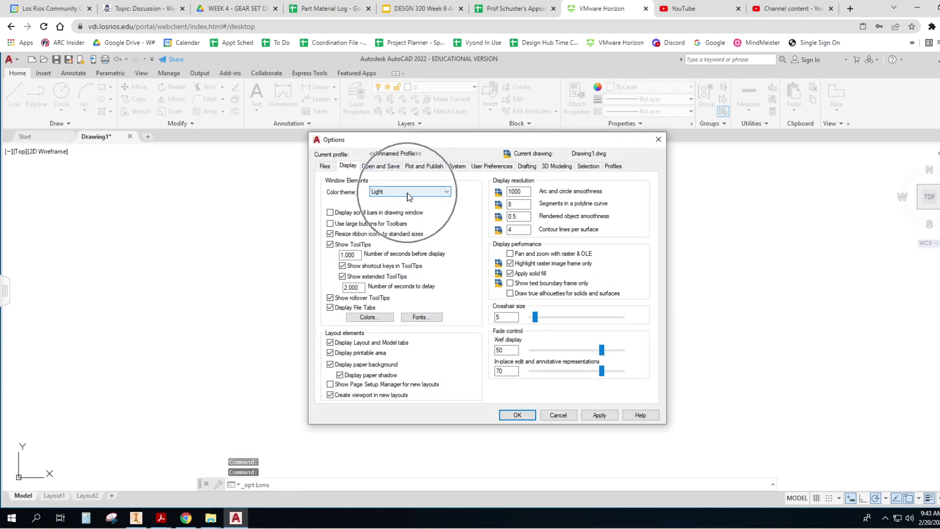
{"action": "left_click", "coordinate": [382, 317]}
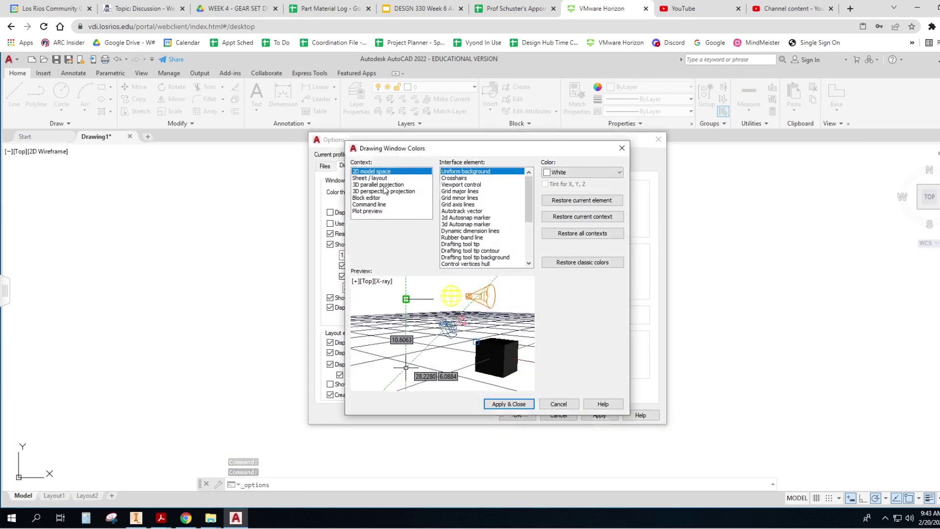
{"action": "left_click", "coordinate": [557, 403]}
{"action": "left_click", "coordinate": [558, 474]}
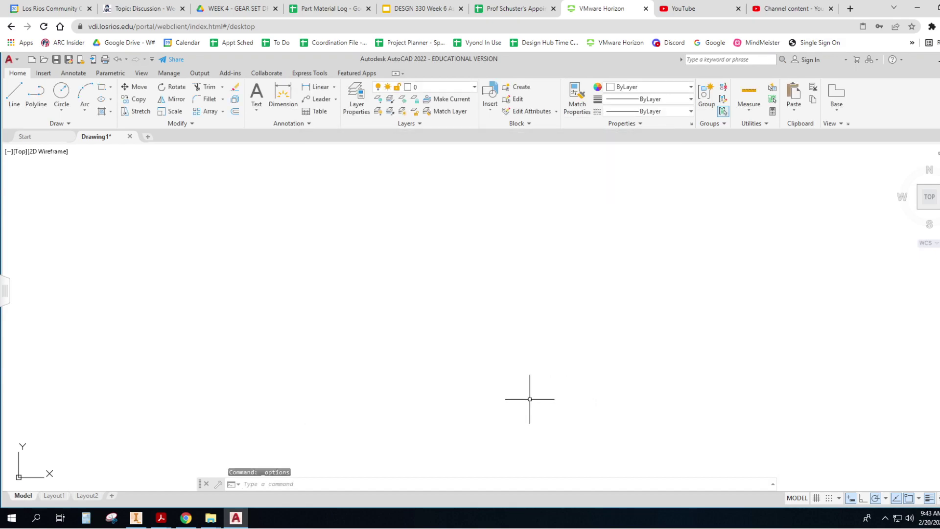
{"action": "key", "text": "Escape"}
{"action": "key", "text": "Escape"}
{"action": "key", "text": "Escape"}
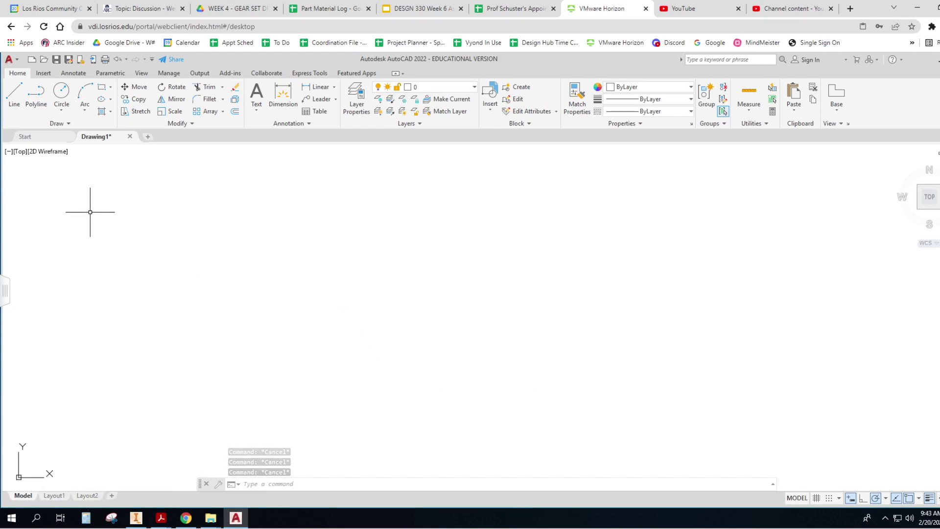
Open bsheet.dwg from Desktop > DT100 - Course Materials and zoom out to see the sheet.
{"action": "left_click", "coordinate": [44, 59]}
{"action": "left_click", "coordinate": [510, 174]}
{"action": "left_click", "coordinate": [357, 258]}
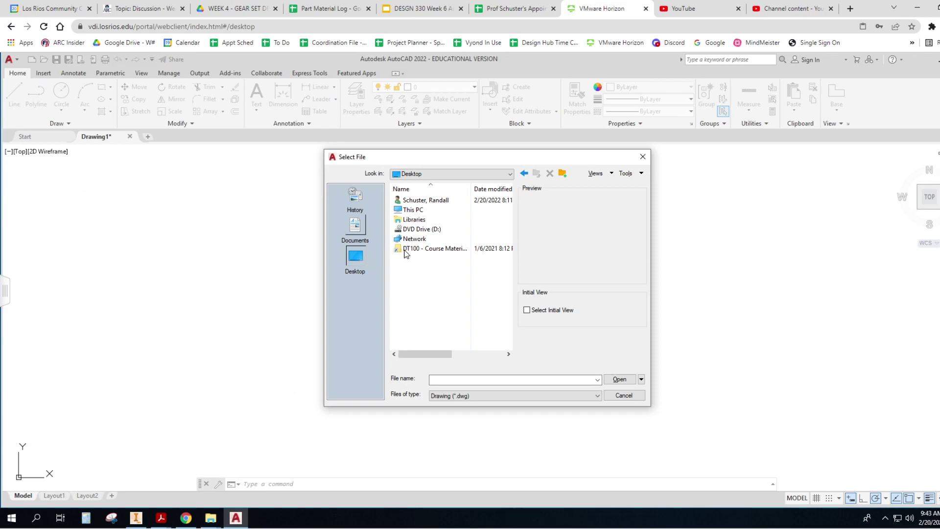
{"action": "double_click", "coordinate": [406, 251]}
{"action": "left_click", "coordinate": [424, 288]}
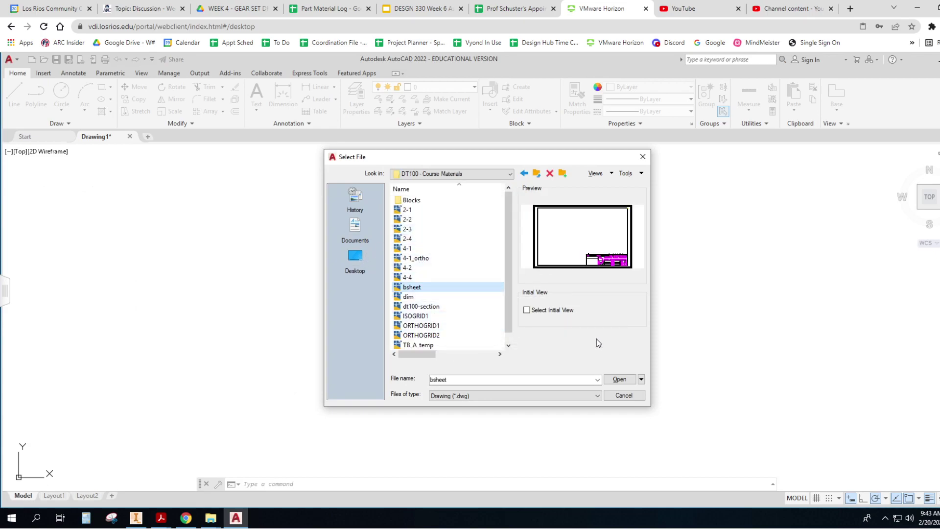
{"action": "left_click", "coordinate": [616, 384]}
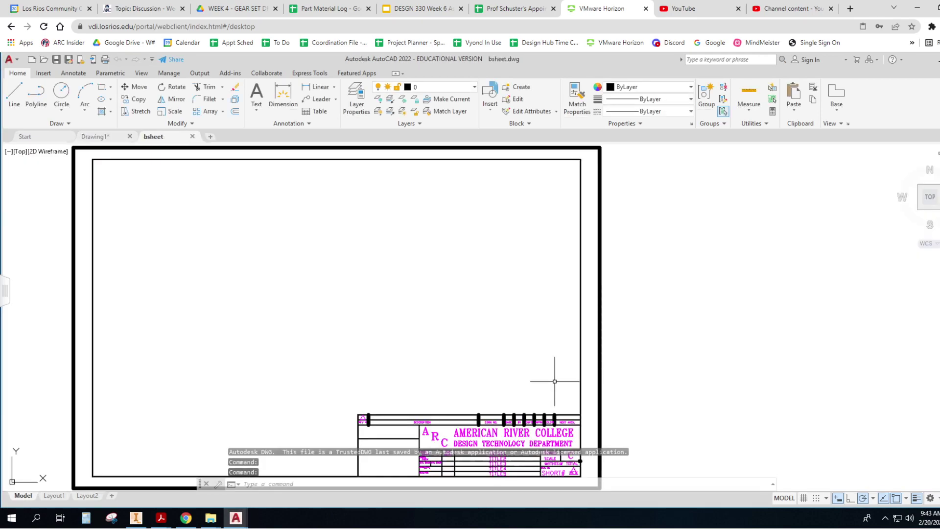
{"action": "scroll", "coordinate": [555, 381], "scroll_direction": "down", "scroll_amount": 2}
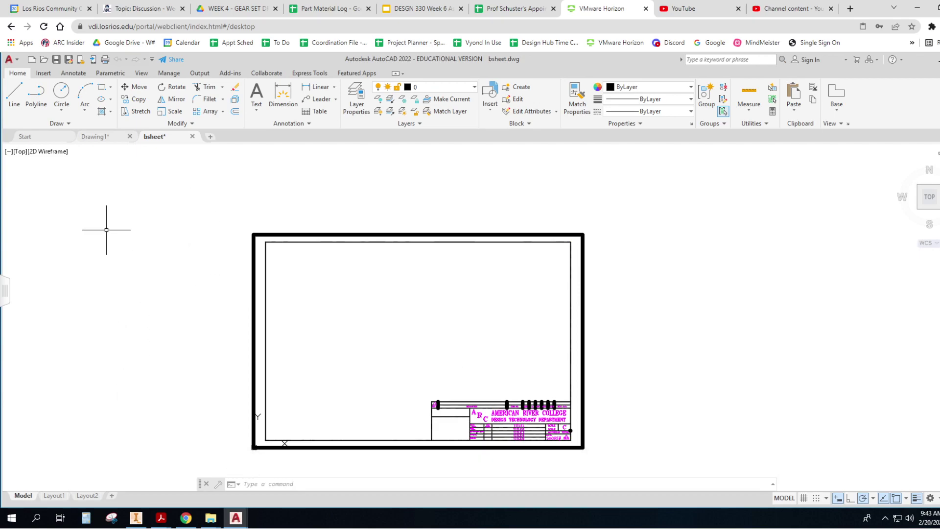
Return to Drawing1 and switch to its Layout1 paper layout.
{"action": "left_click", "coordinate": [105, 137]}
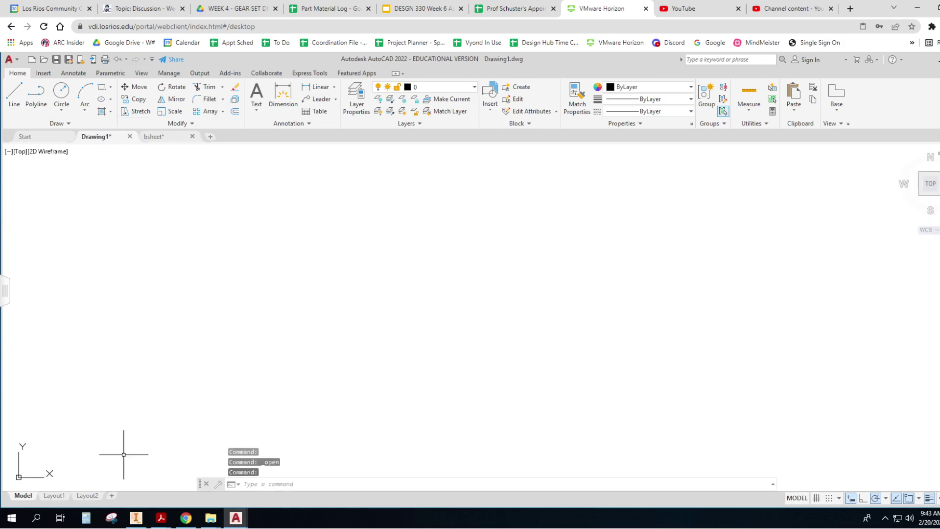
{"action": "right_click", "coordinate": [57, 499]}
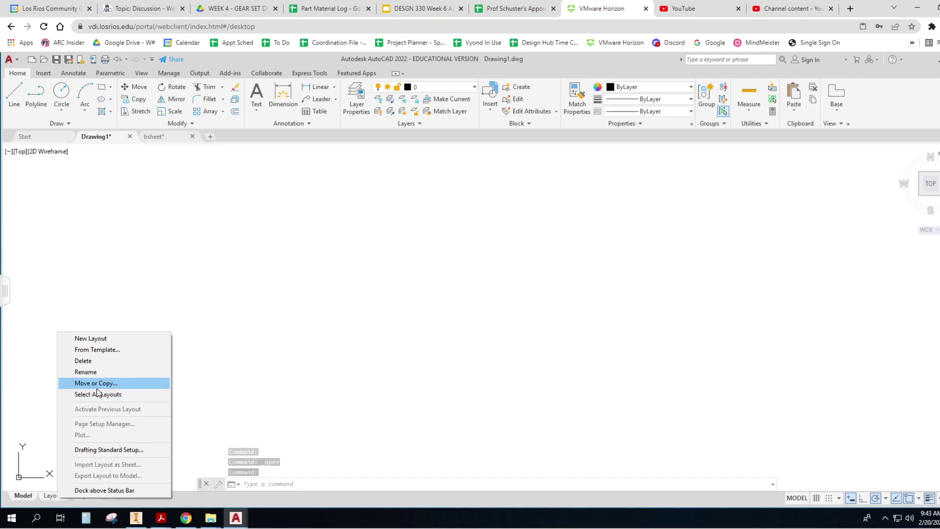
{"action": "left_click", "coordinate": [44, 397]}
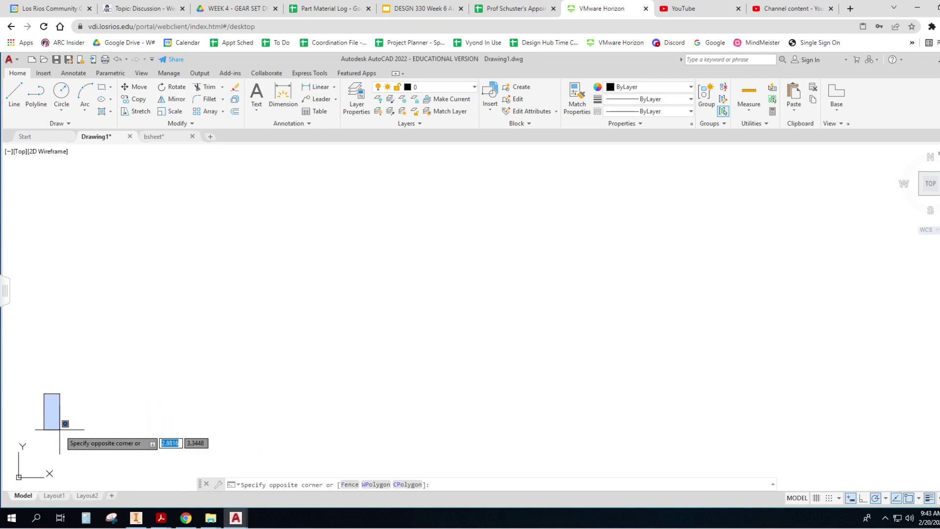
{"action": "left_click", "coordinate": [66, 428]}
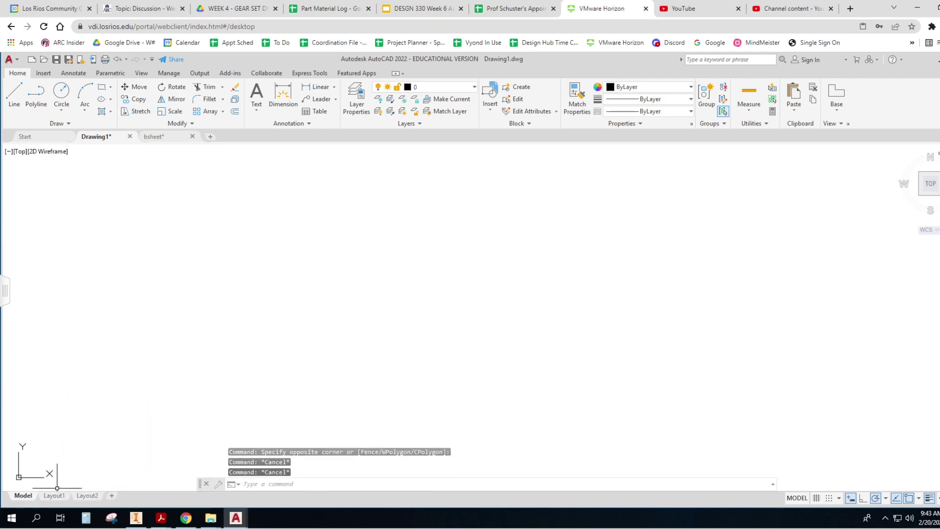
{"action": "left_click", "coordinate": [55, 496]}
Set Layout1's page setup to AutoCAD PDF (General Documentation).pc3, ANSI B 17 x 11 paper, acad.ctb.
{"action": "right_click", "coordinate": [59, 499]}
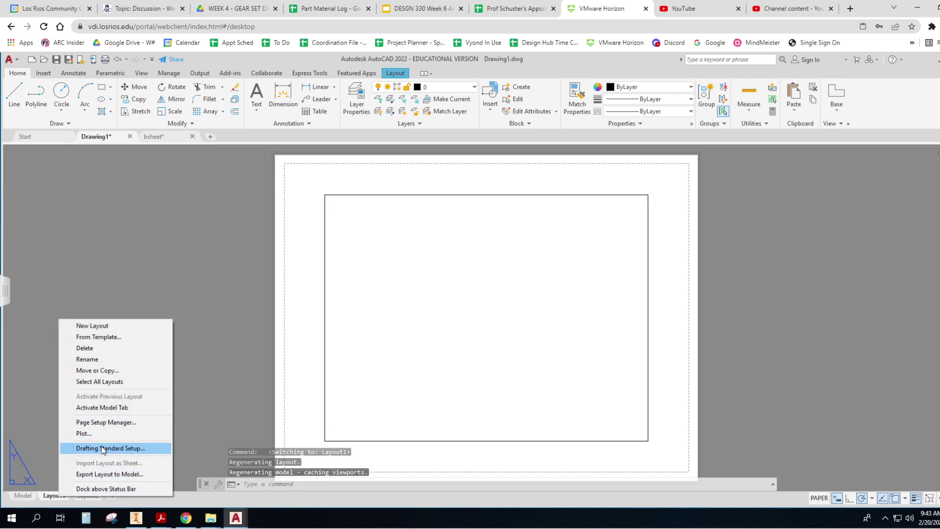
{"action": "left_click", "coordinate": [115, 423]}
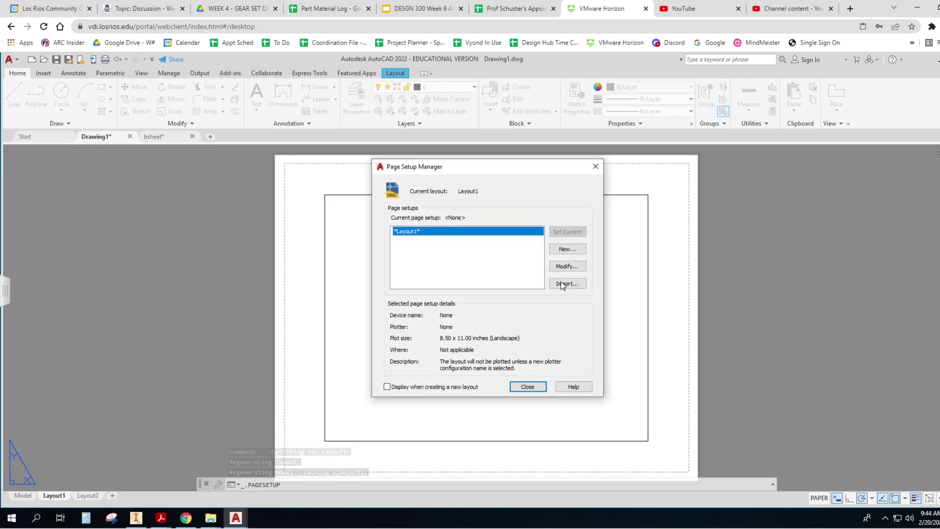
{"action": "left_click", "coordinate": [568, 266]}
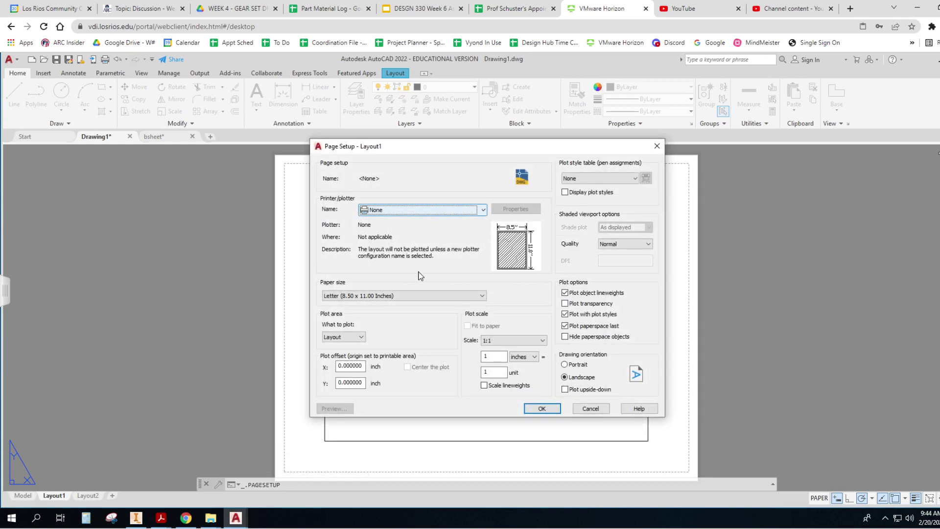
{"action": "left_click", "coordinate": [404, 296]}
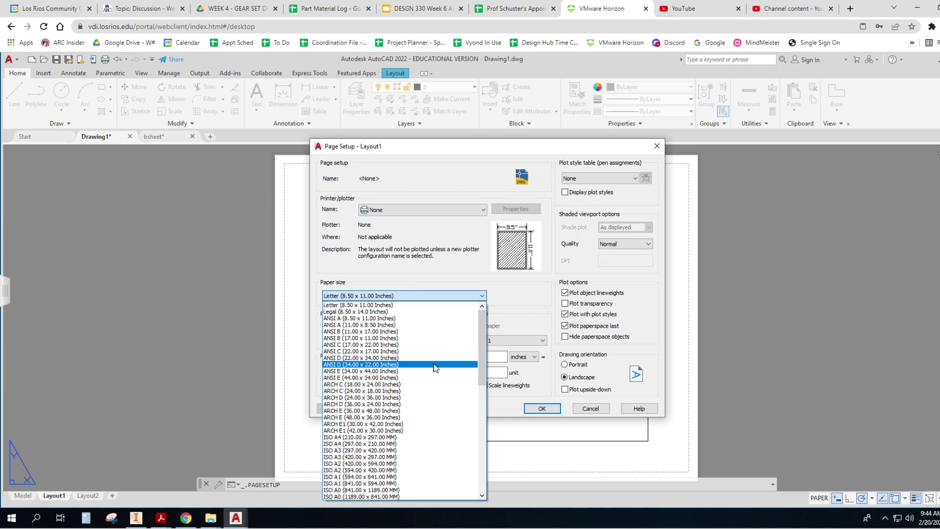
{"action": "left_click", "coordinate": [391, 338]}
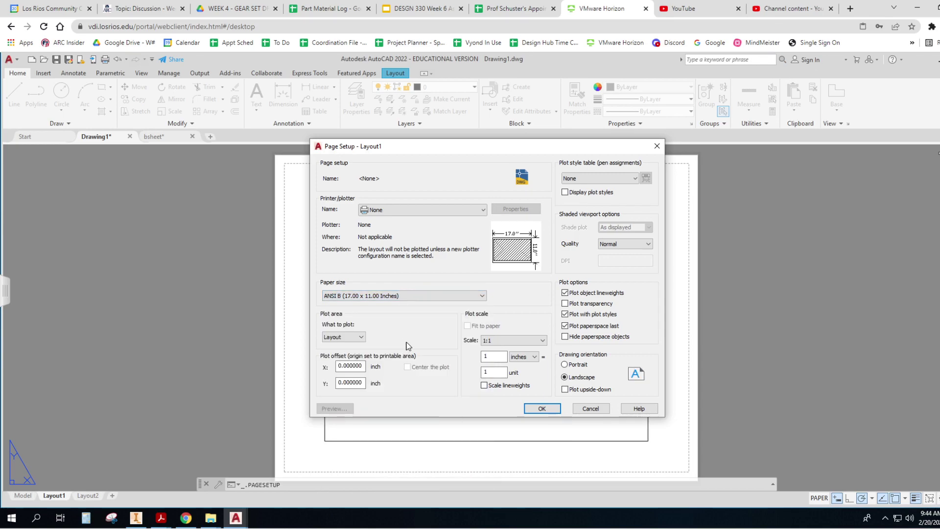
{"action": "left_click", "coordinate": [401, 211]}
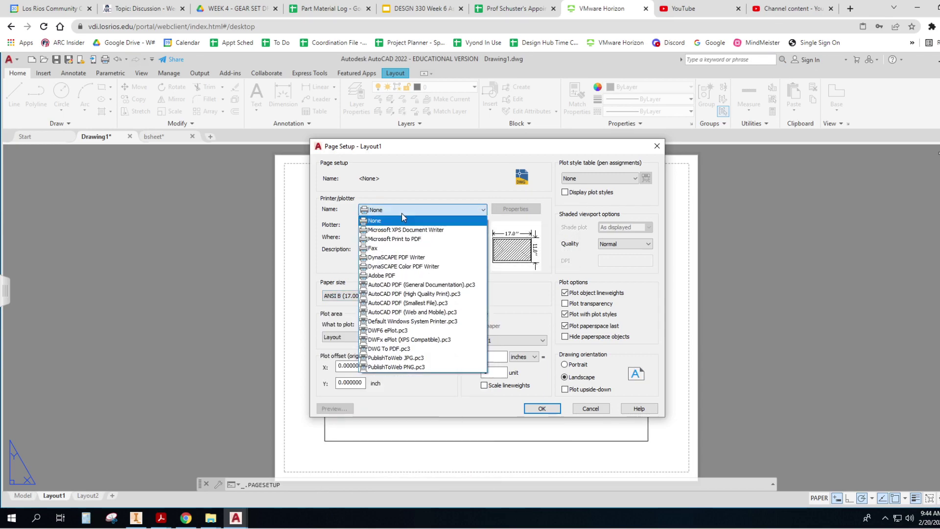
{"action": "left_click", "coordinate": [391, 285]}
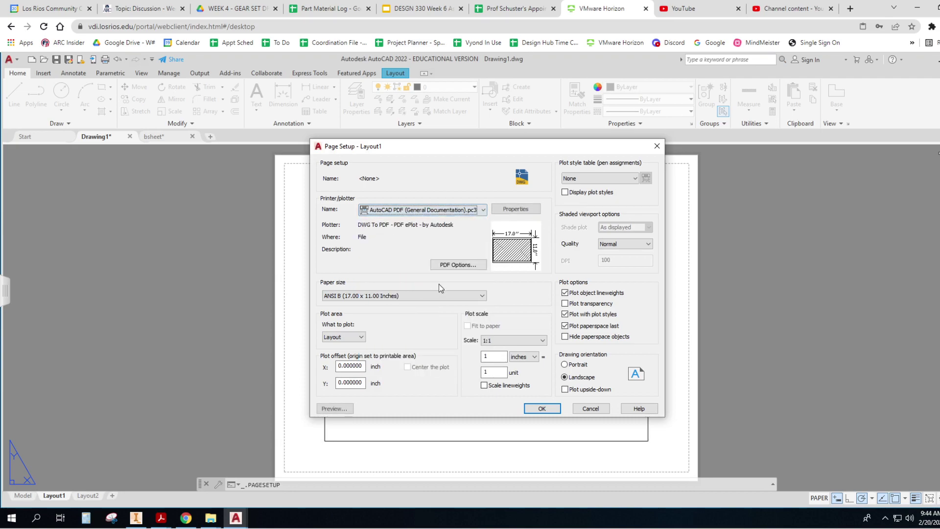
{"action": "left_click", "coordinate": [587, 178]}
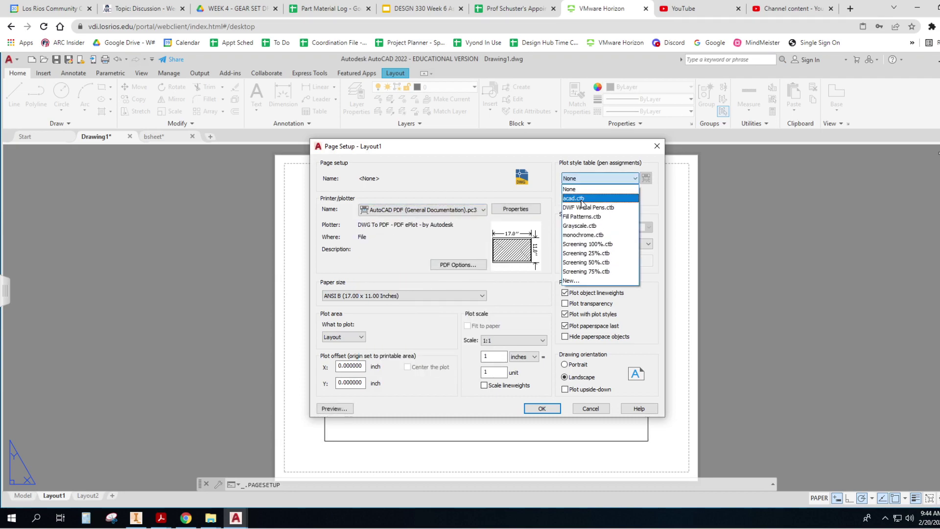
{"action": "left_click", "coordinate": [583, 199]}
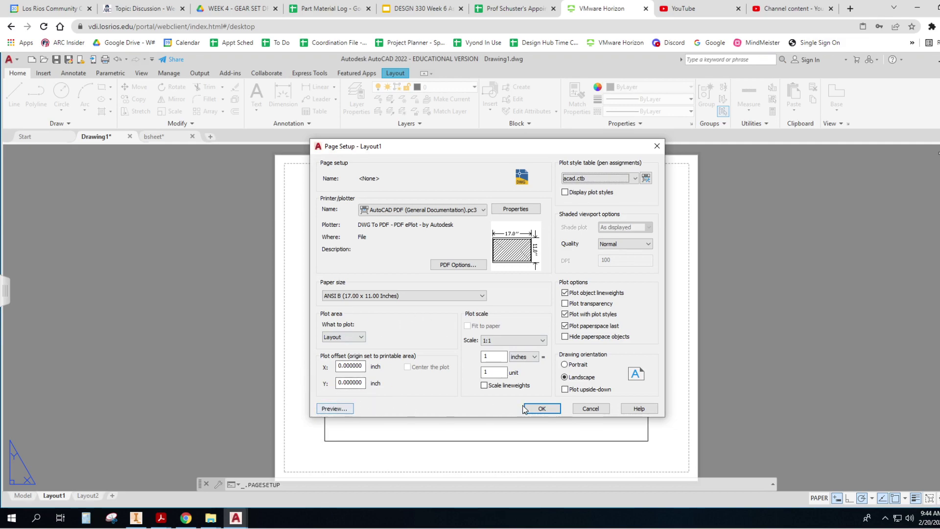
{"action": "left_click", "coordinate": [542, 408]}
{"action": "left_click", "coordinate": [534, 384]}
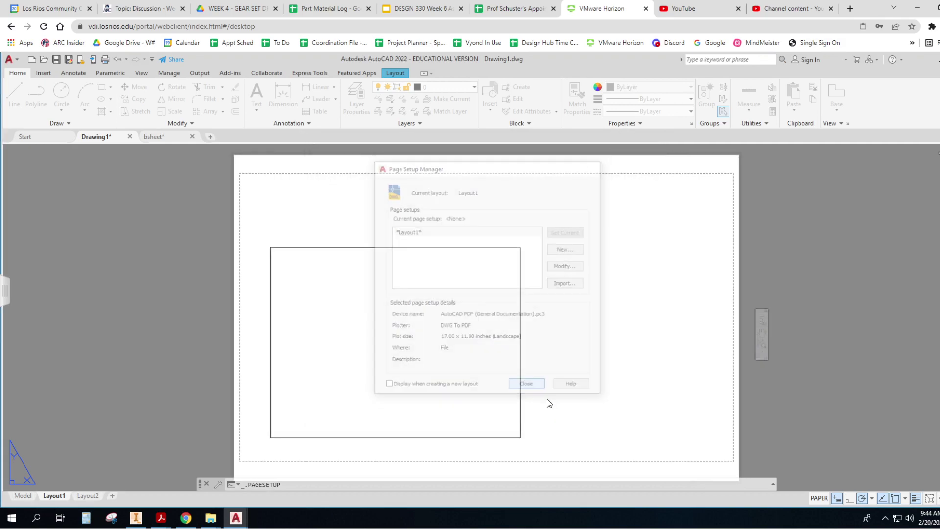
Delete the default viewport from Drawing1's Layout1.
{"action": "left_click_drag", "start_coordinate": [550, 403], "coordinate": [479, 372]}
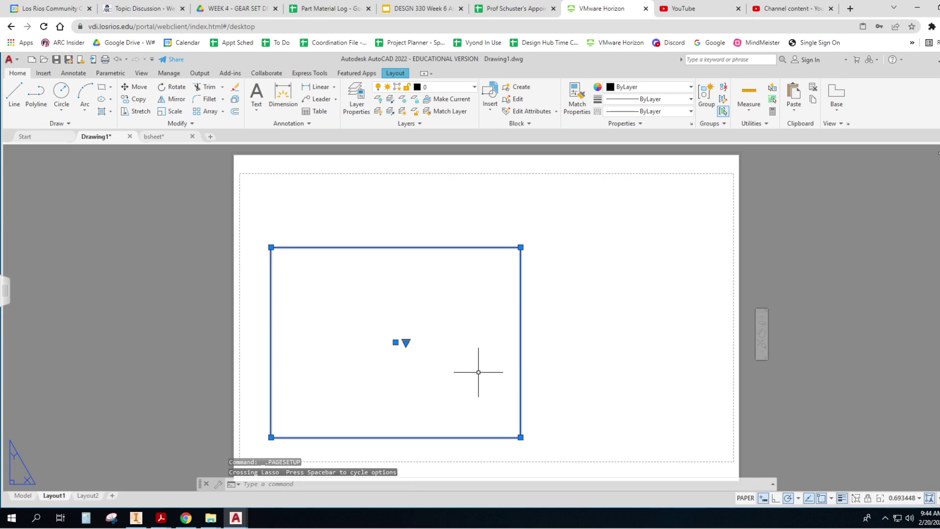
{"action": "key", "text": "Delete"}
{"action": "scroll", "coordinate": [479, 370], "scroll_direction": "down", "scroll_amount": 2}
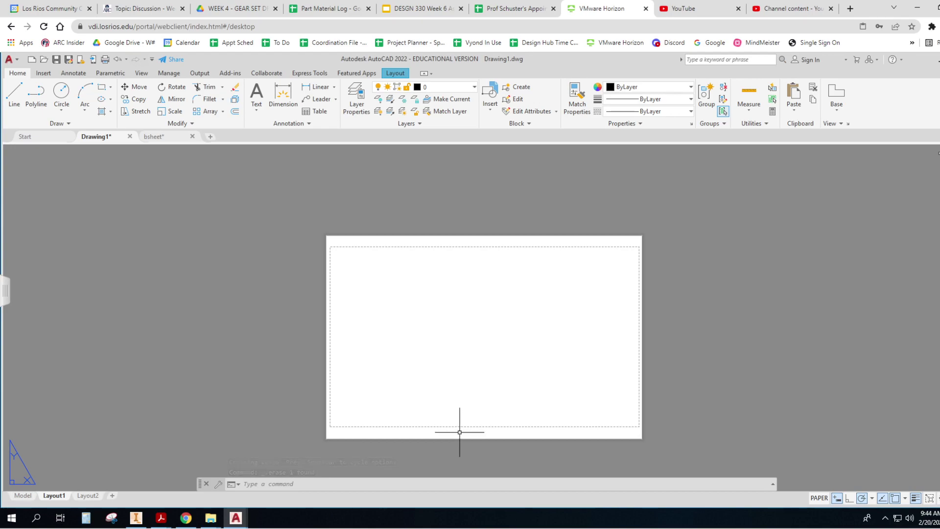
In bsheet, select the entire border and ARC title block and copy them to the clipboard.
{"action": "left_click", "coordinate": [160, 138]}
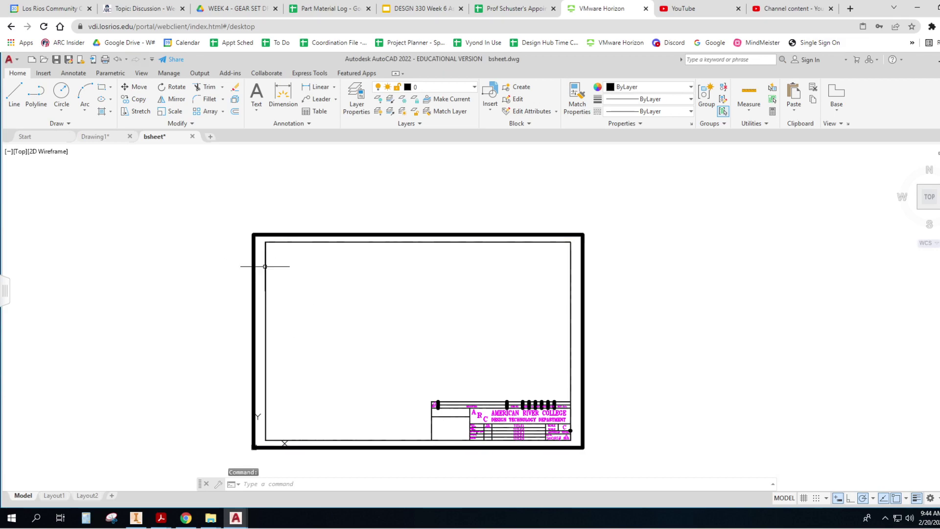
{"action": "mouse_move", "coordinate": [261, 239]}
{"action": "left_mouse_down"}
{"action": "mouse_move", "coordinate": [357, 273]}
{"action": "mouse_move", "coordinate": [462, 336]}
{"action": "mouse_move", "coordinate": [453, 334]}
{"action": "left_mouse_up"}
{"action": "left_click", "coordinate": [278, 245]}
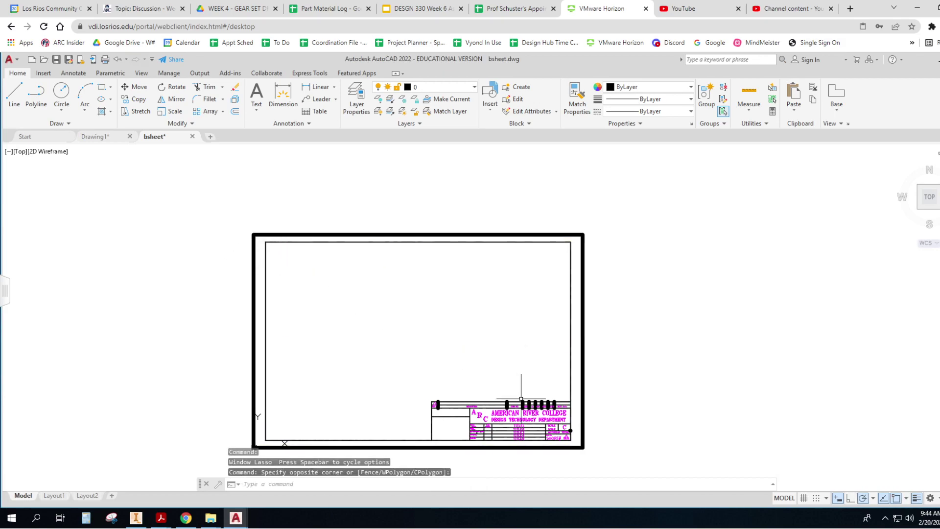
{"action": "left_click", "coordinate": [571, 444]}
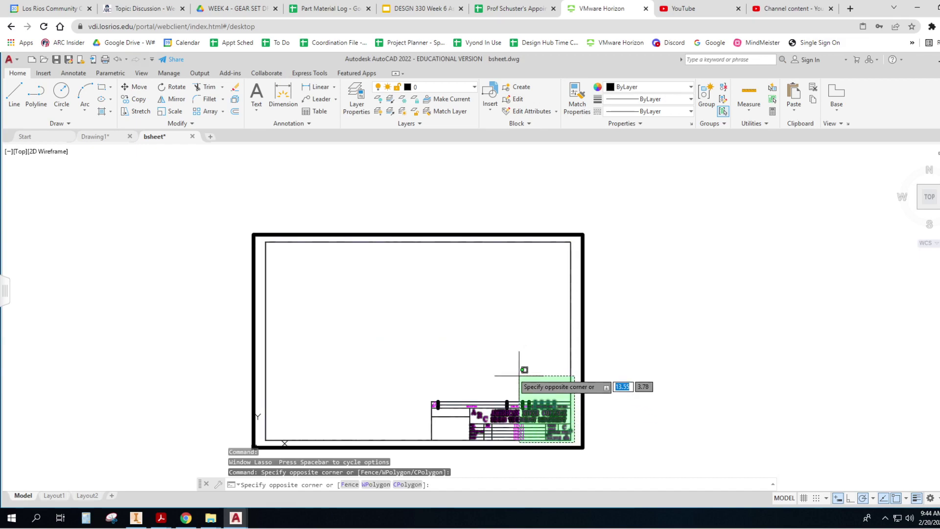
{"action": "left_click", "coordinate": [261, 239]}
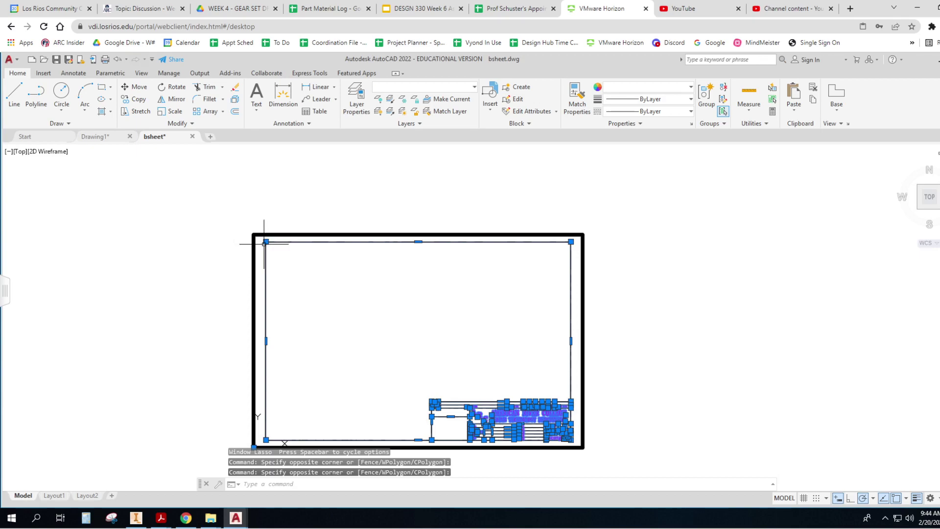
{"action": "right_click", "coordinate": [271, 252]}
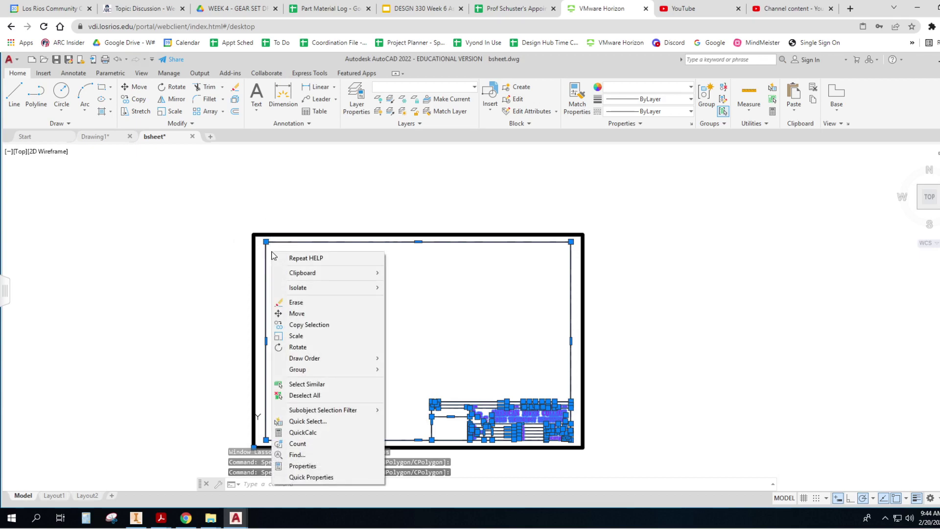
{"action": "mouse_move", "coordinate": [303, 273]}
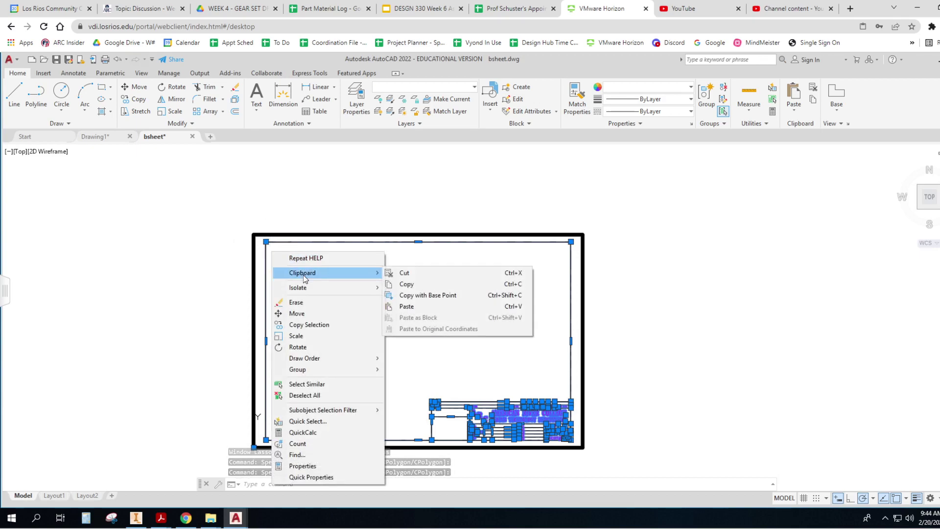
{"action": "left_click", "coordinate": [406, 285]}
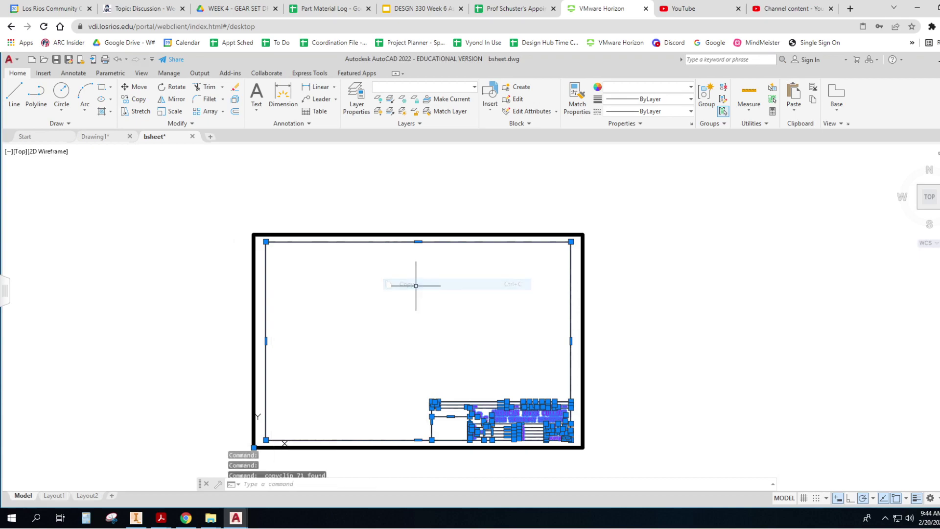
Erase the viewport on bsheet's Layout1, leaving an empty paper sheet.
{"action": "left_click", "coordinate": [61, 496]}
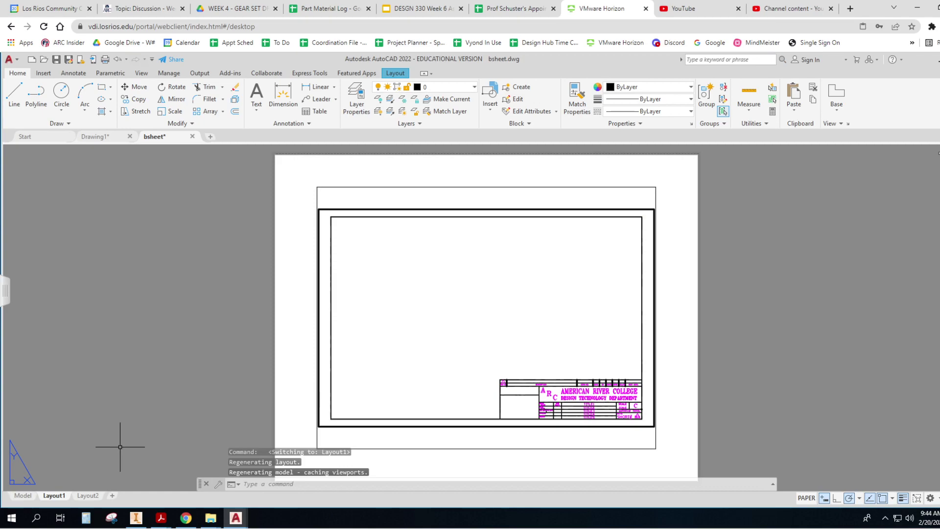
{"action": "left_click", "coordinate": [84, 495]}
{"action": "left_click", "coordinate": [59, 496]}
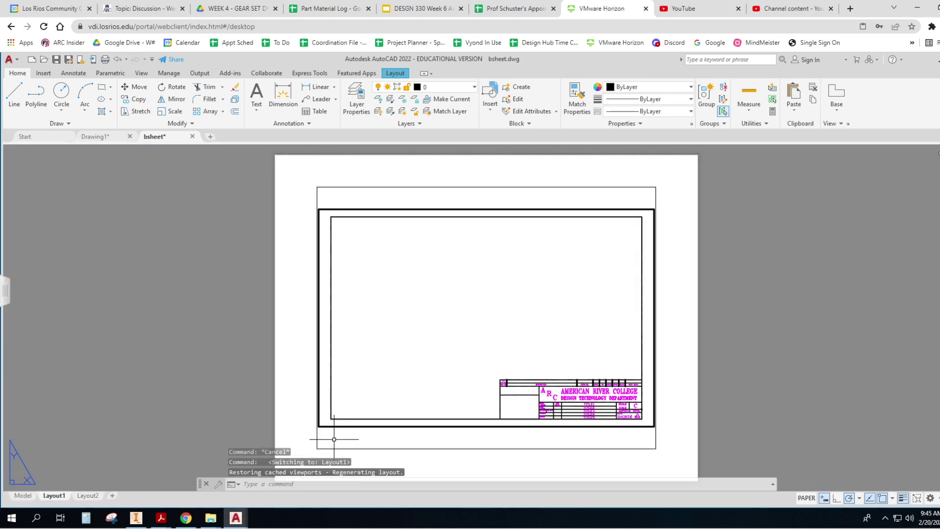
{"action": "key", "text": "Escape"}
{"action": "key", "text": "Escape"}
{"action": "key", "text": "Escape"}
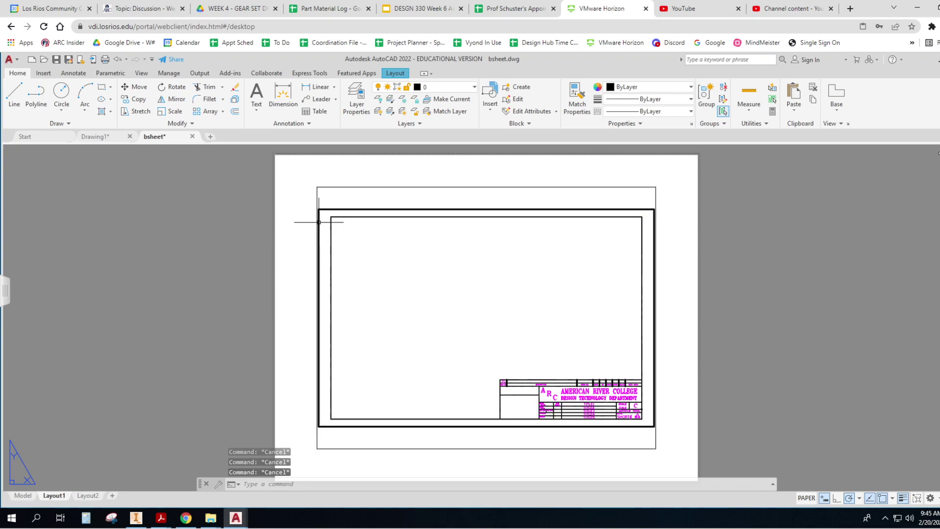
{"action": "left_click", "coordinate": [334, 187]}
{"action": "key", "text": "Delete"}
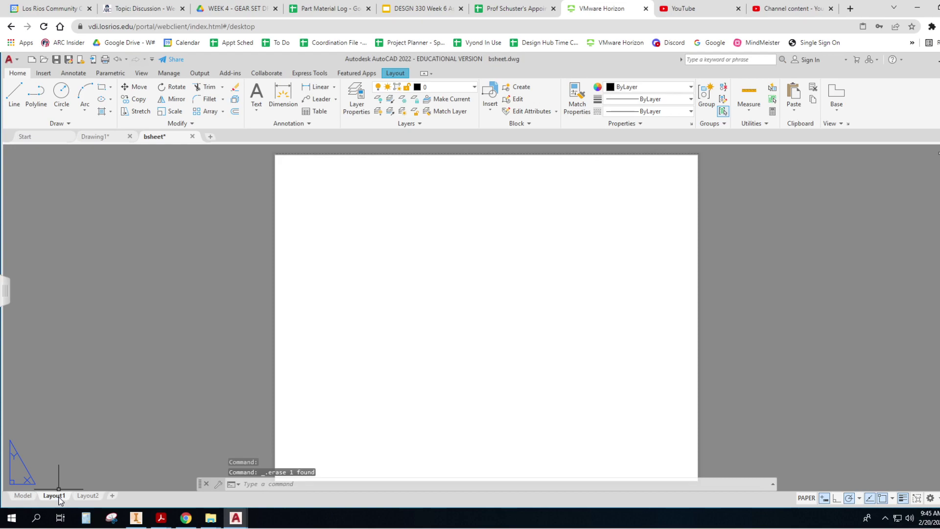
Paste the border and ARC title block as a block at Layout1's lower-left corner, sheet size B.
{"action": "left_click", "coordinate": [97, 137]}
{"action": "right_click", "coordinate": [422, 319]}
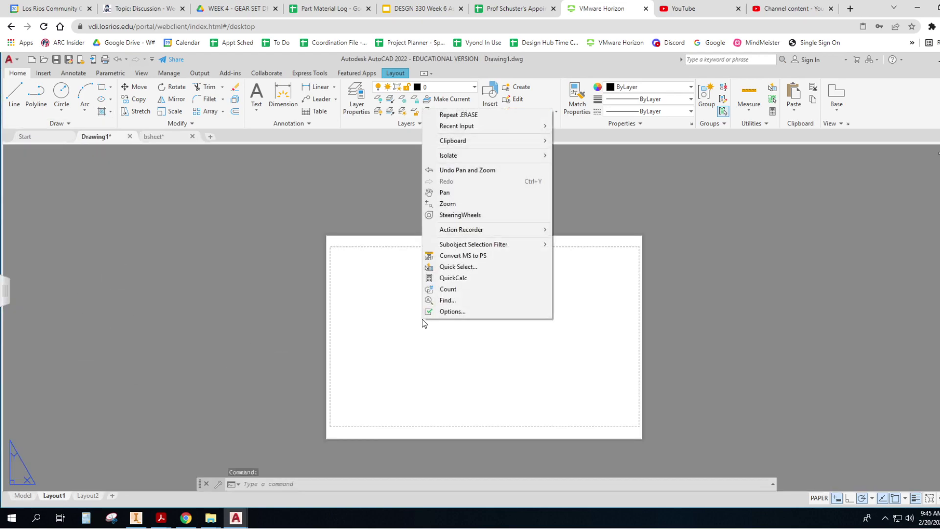
{"action": "mouse_move", "coordinate": [457, 145]}
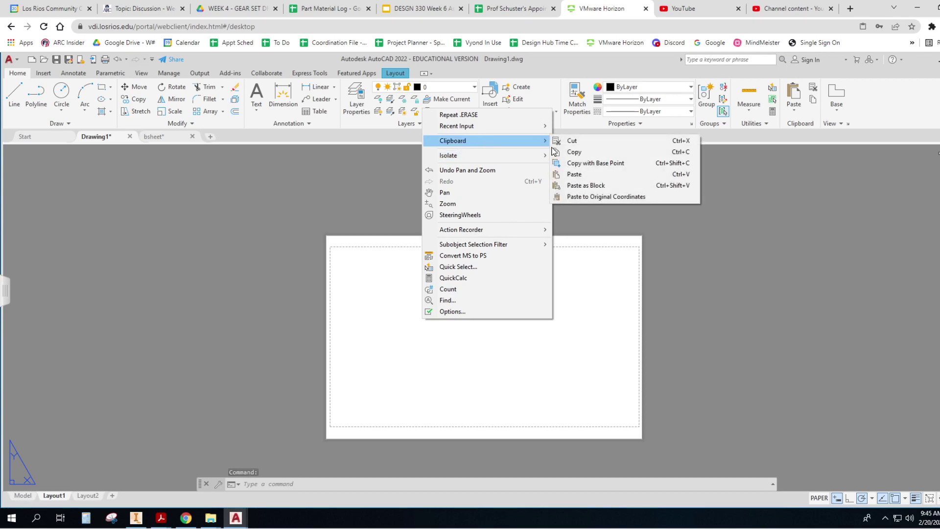
{"action": "left_click", "coordinate": [591, 186]}
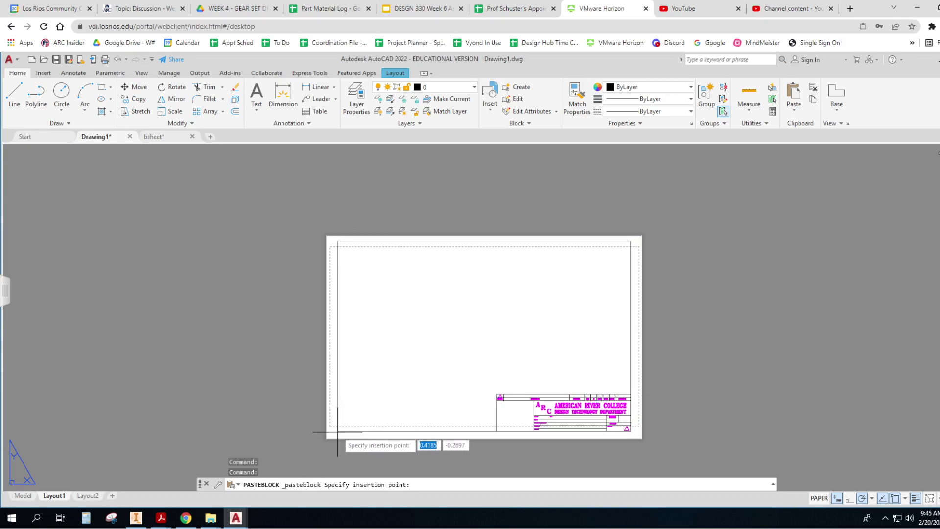
{"action": "left_click", "coordinate": [338, 432]}
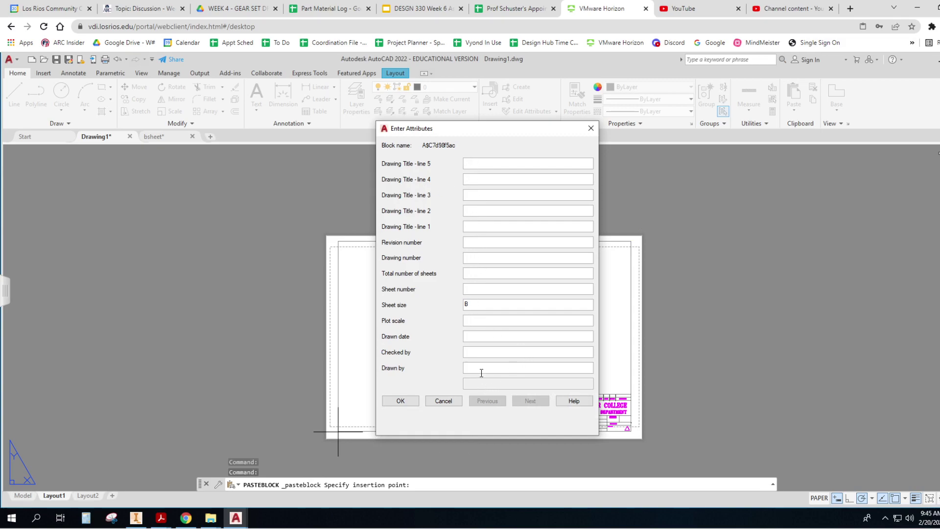
{"action": "left_click", "coordinate": [400, 401]}
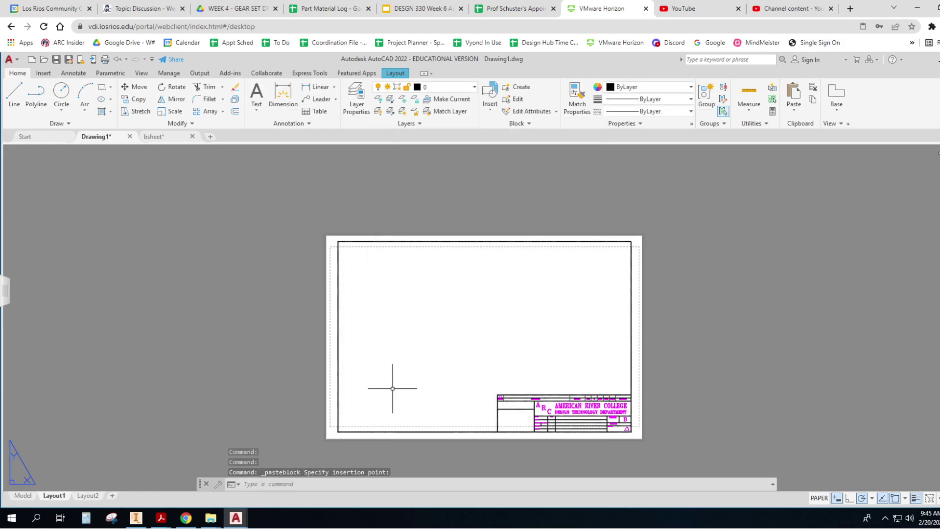
{"action": "key", "text": "ctrl"}
{"action": "key", "text": "ctrl"}
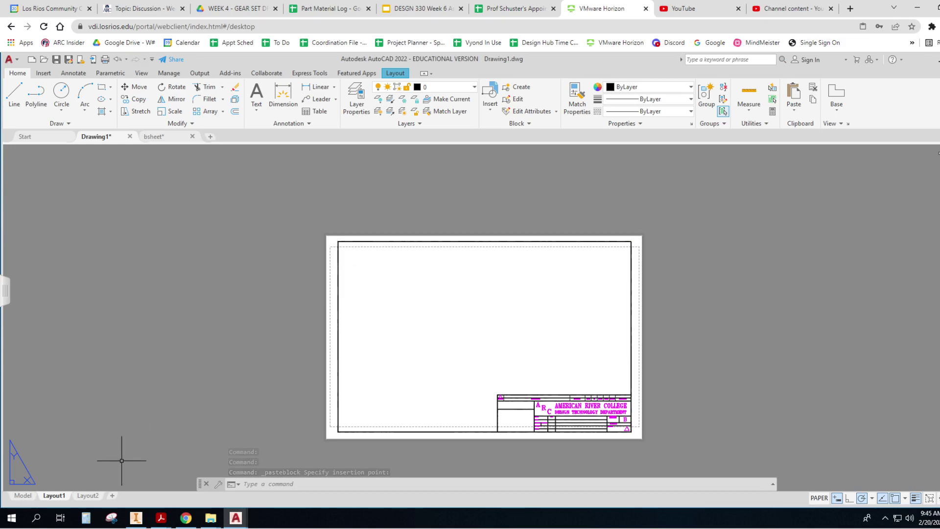
Change Layout1's page setup to the Adobe PDF plotter with 11 x 17 paper.
{"action": "right_click", "coordinate": [59, 497]}
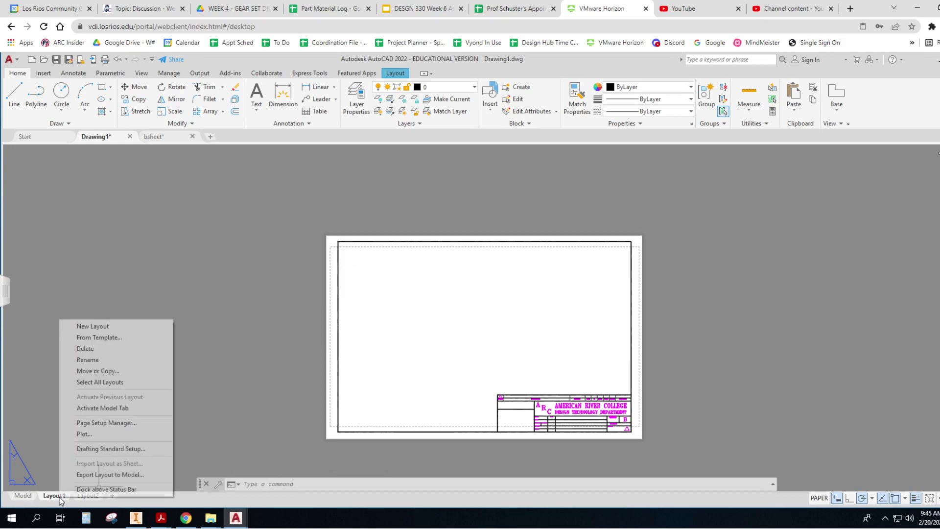
{"action": "left_click", "coordinate": [113, 423]}
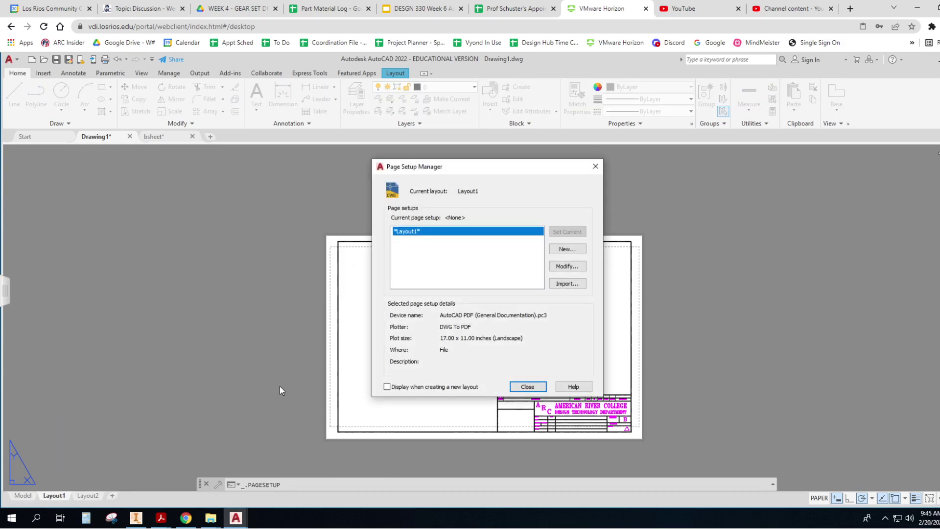
{"action": "left_click", "coordinate": [566, 267]}
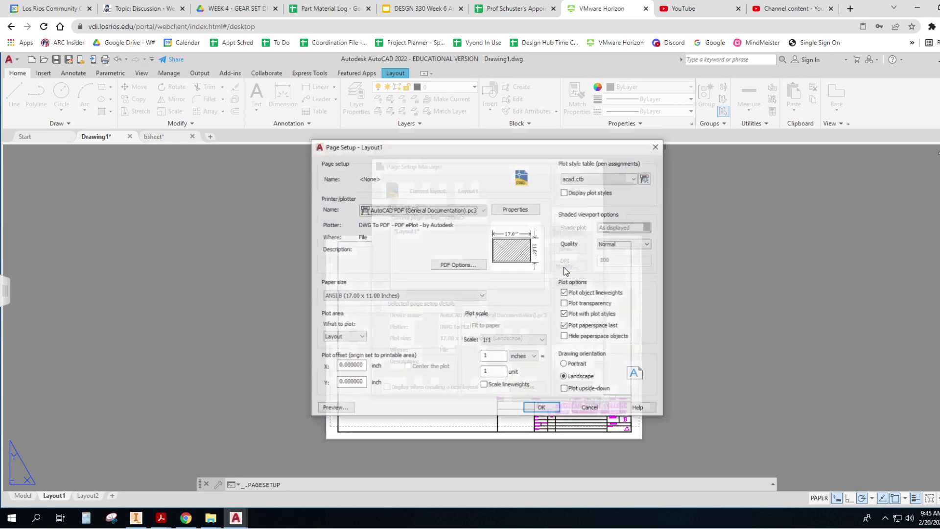
{"action": "left_click", "coordinate": [483, 211]}
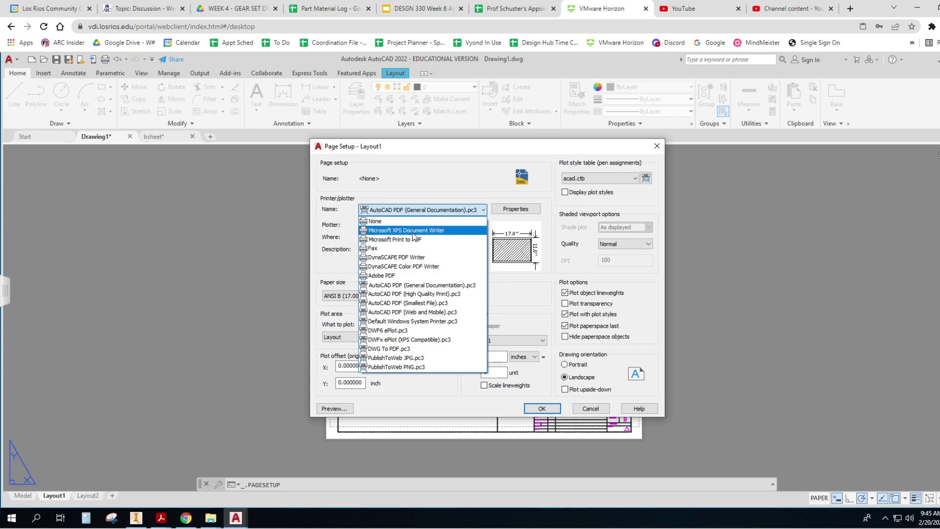
{"action": "left_click", "coordinate": [335, 265]}
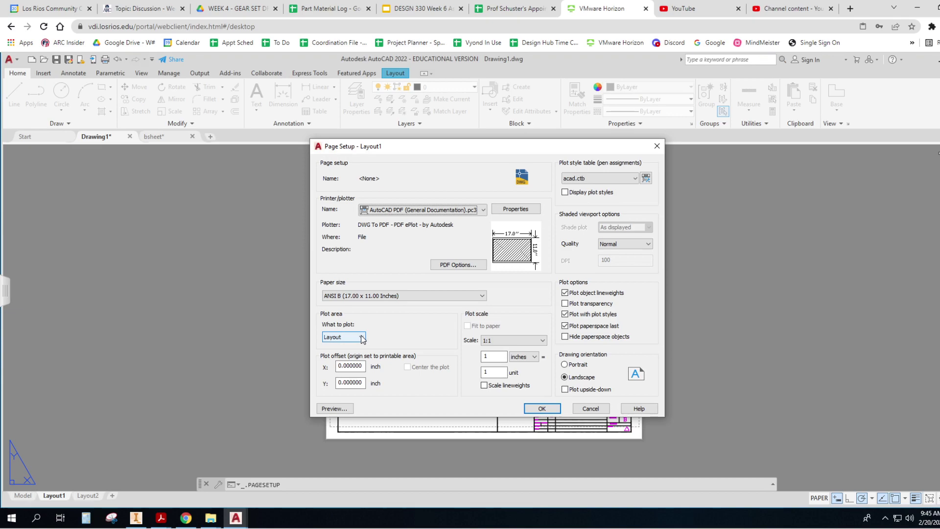
{"action": "left_click", "coordinate": [473, 211]}
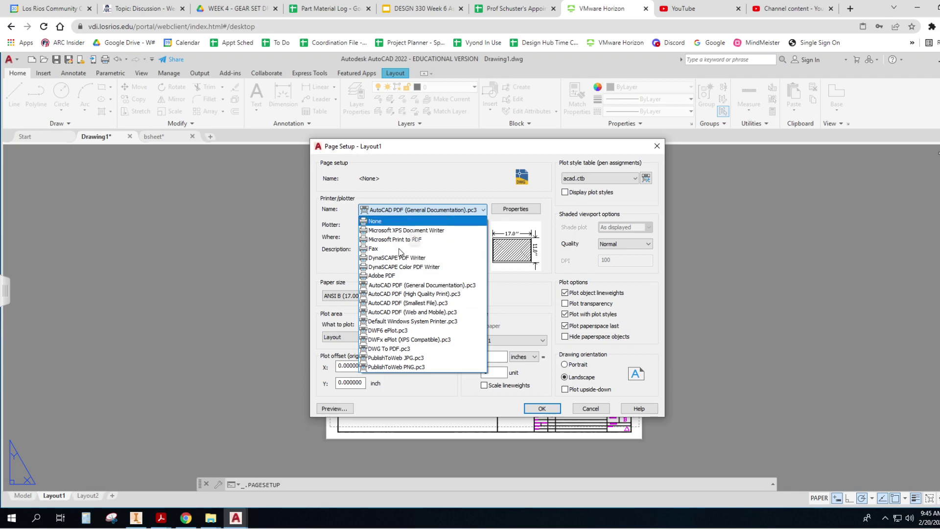
{"action": "left_click", "coordinate": [387, 275]}
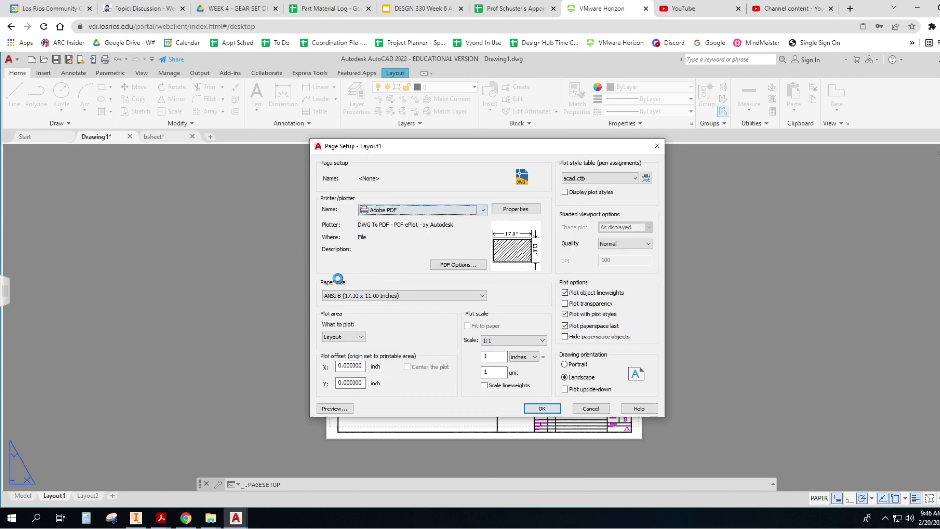
{"action": "left_click", "coordinate": [360, 295]}
{"action": "left_click", "coordinate": [351, 338]}
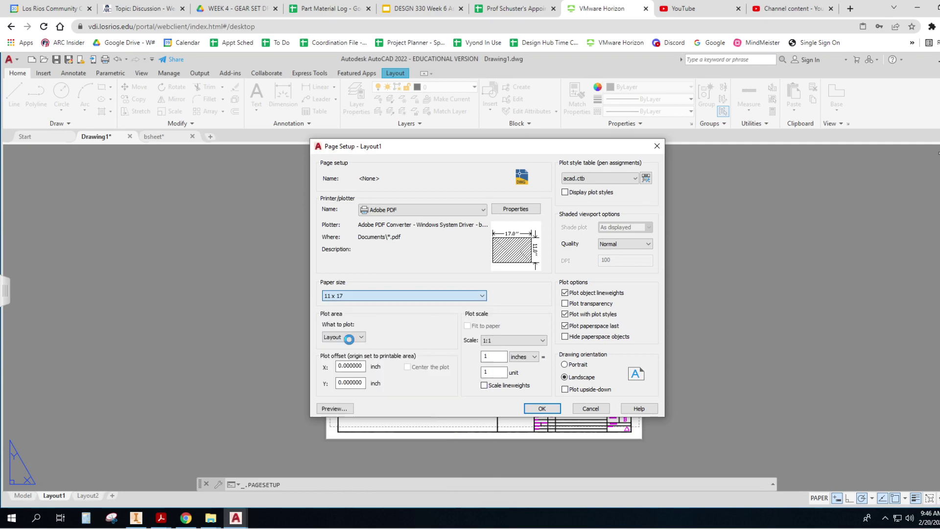
Preview the plot, then accept the page setup and close the manager.
{"action": "left_click", "coordinate": [334, 409]}
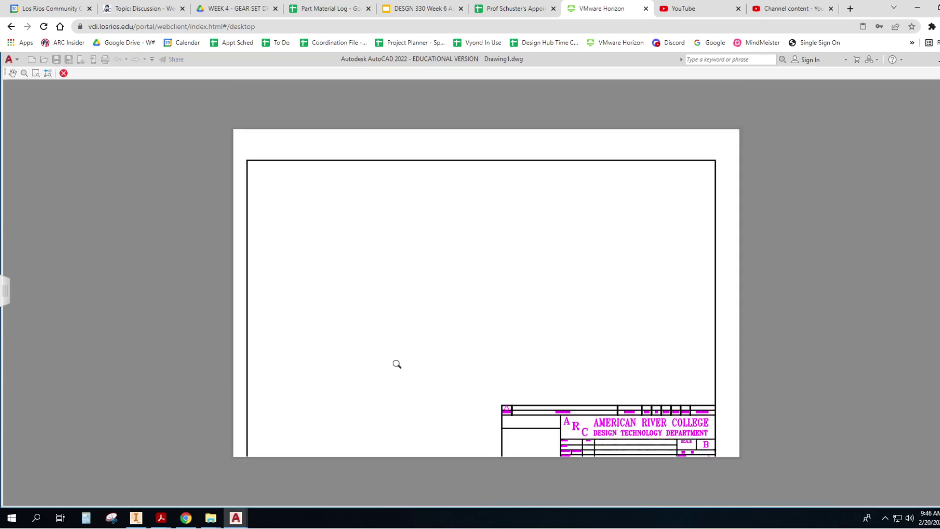
{"action": "right_click", "coordinate": [411, 348]}
{"action": "left_click", "coordinate": [436, 356]}
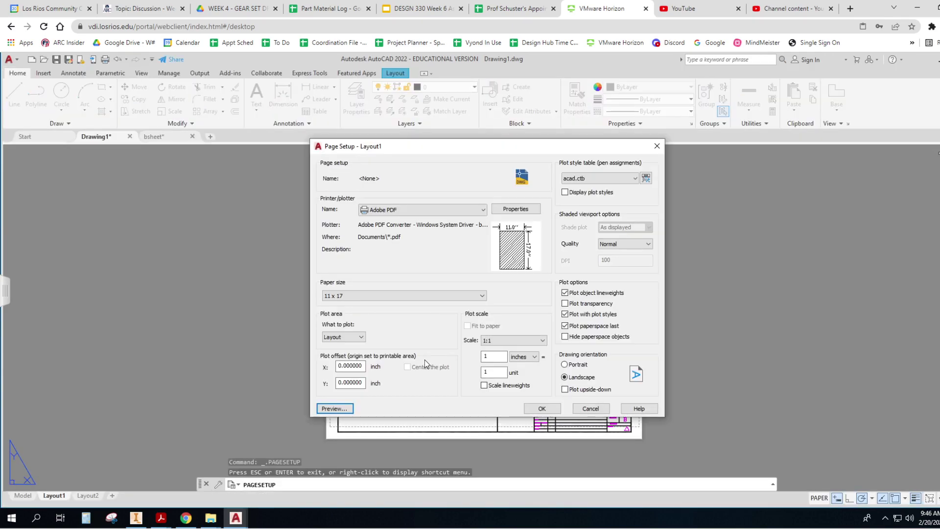
{"action": "left_click", "coordinate": [542, 408]}
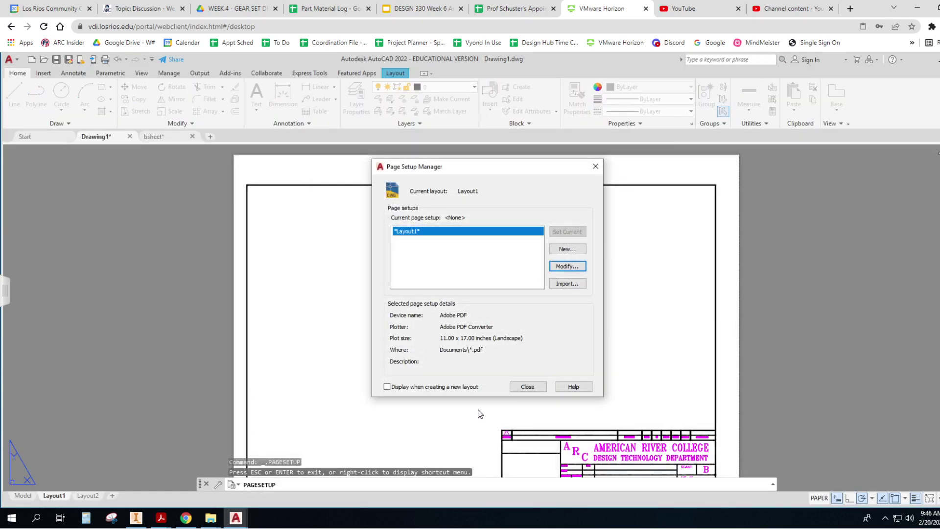
{"action": "left_click", "coordinate": [523, 387]}
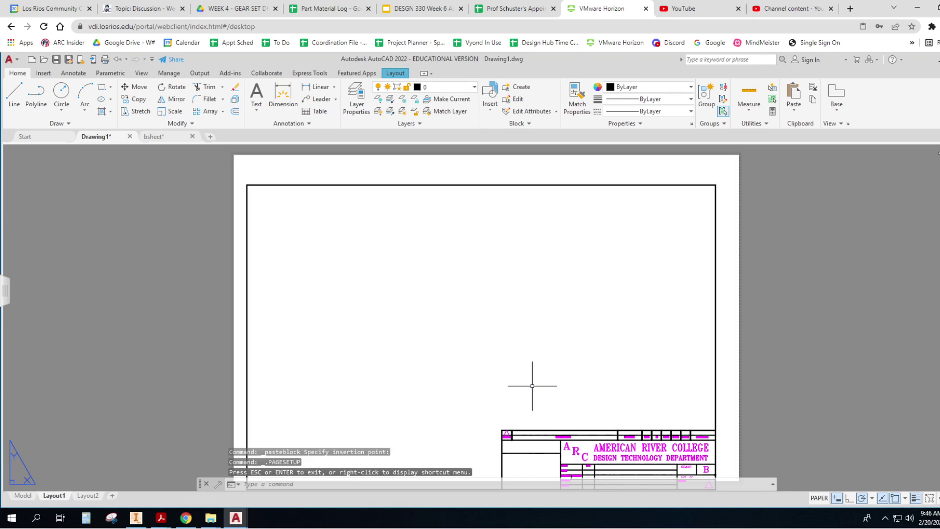
Move the ARC title block up onto the sheet with the M command.
{"action": "scroll", "coordinate": [532, 385], "scroll_direction": "down", "scroll_amount": 2}
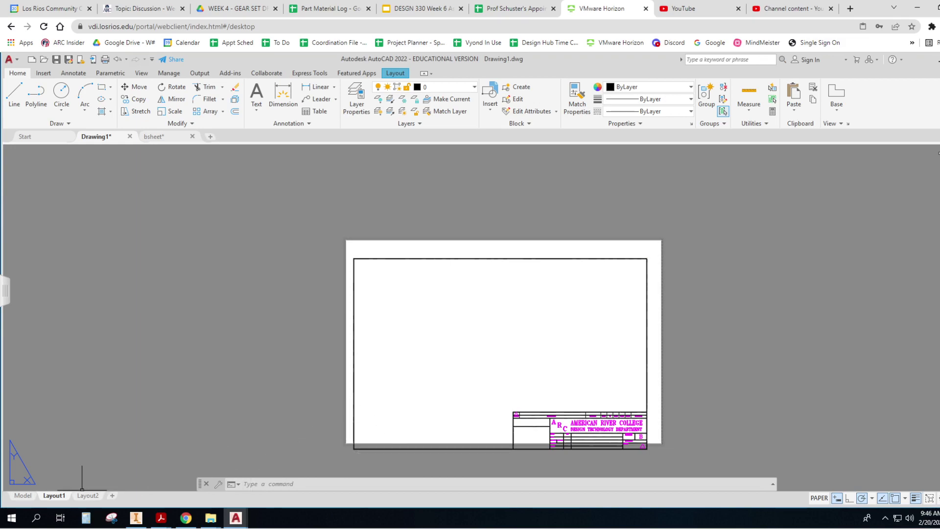
{"action": "right_click", "coordinate": [53, 497]}
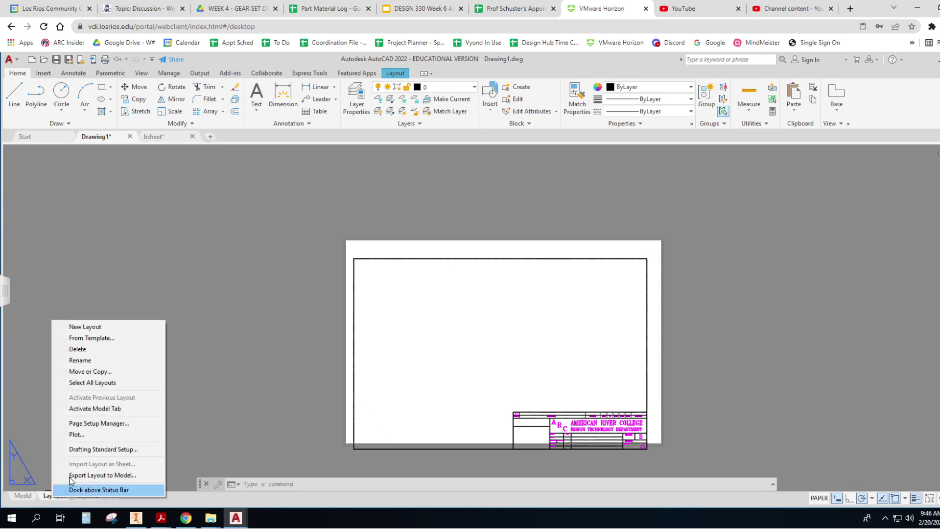
{"action": "left_click", "coordinate": [269, 356]}
{"action": "left_click", "coordinate": [325, 238]}
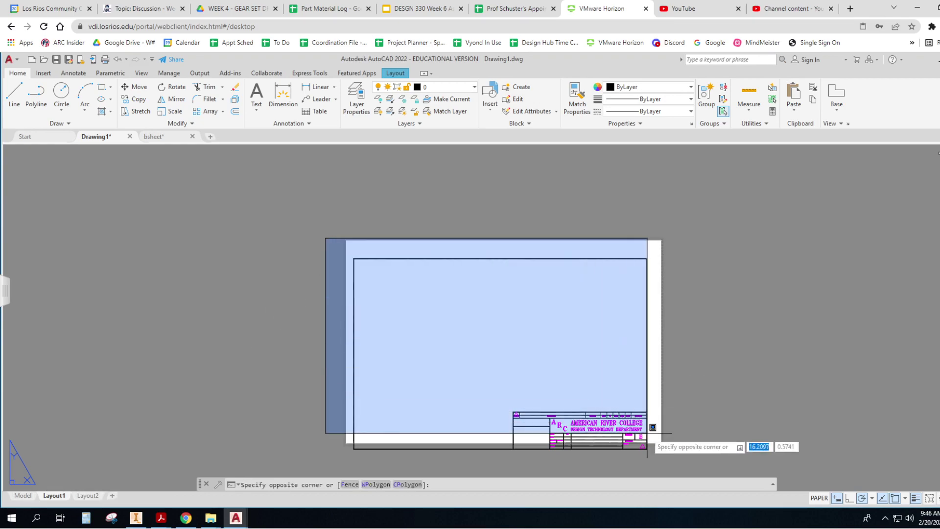
{"action": "left_click", "coordinate": [676, 456]}
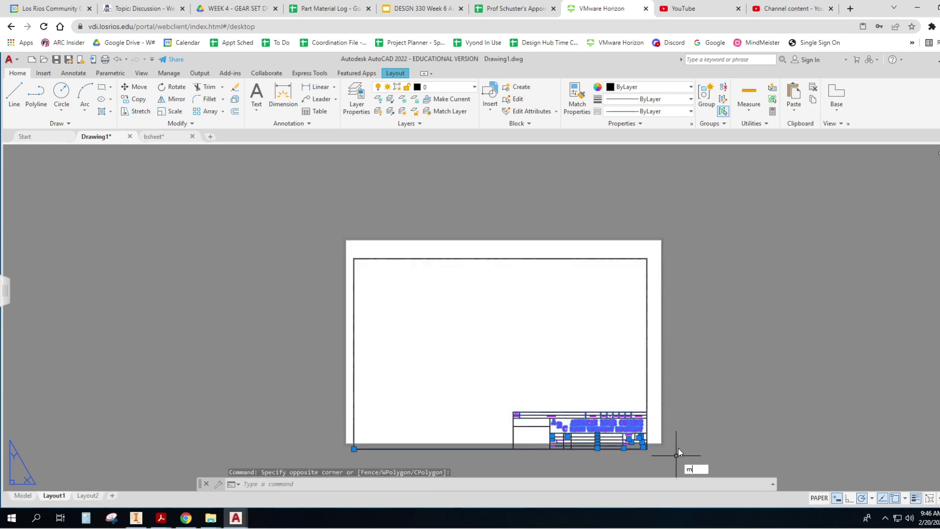
{"action": "type", "text": "m"}
{"action": "key", "text": "Return"}
{"action": "left_click", "coordinate": [704, 420]}
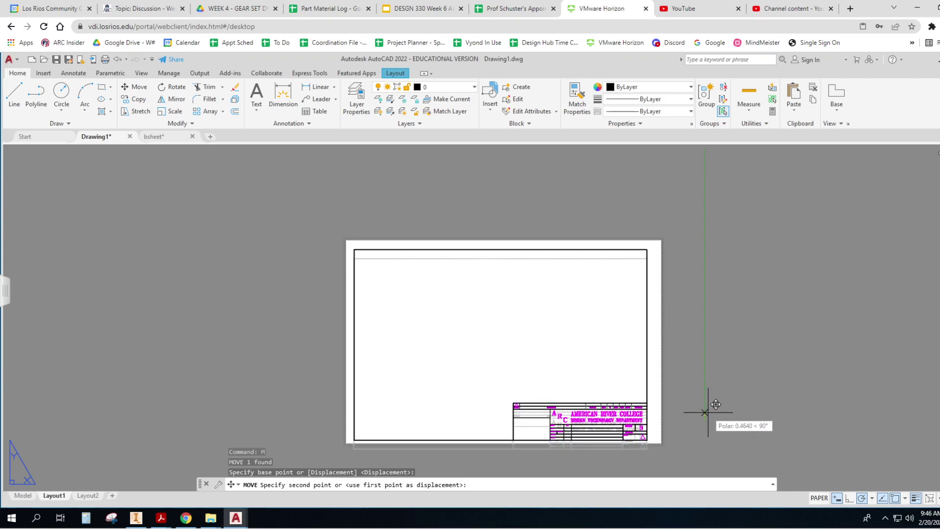
{"action": "left_click", "coordinate": [708, 411]}
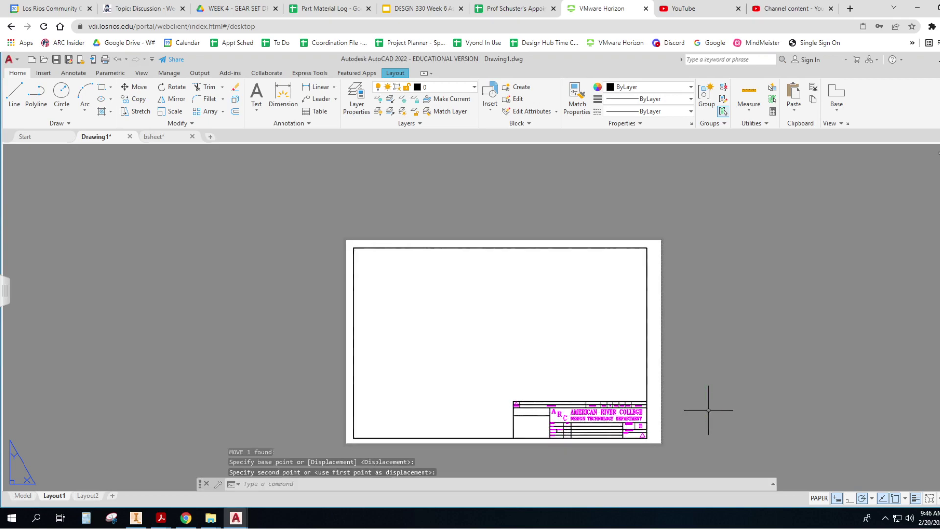
Nudge the title block slightly left into the printable area.
{"action": "type", "text": "m"}
{"action": "key", "text": "Return"}
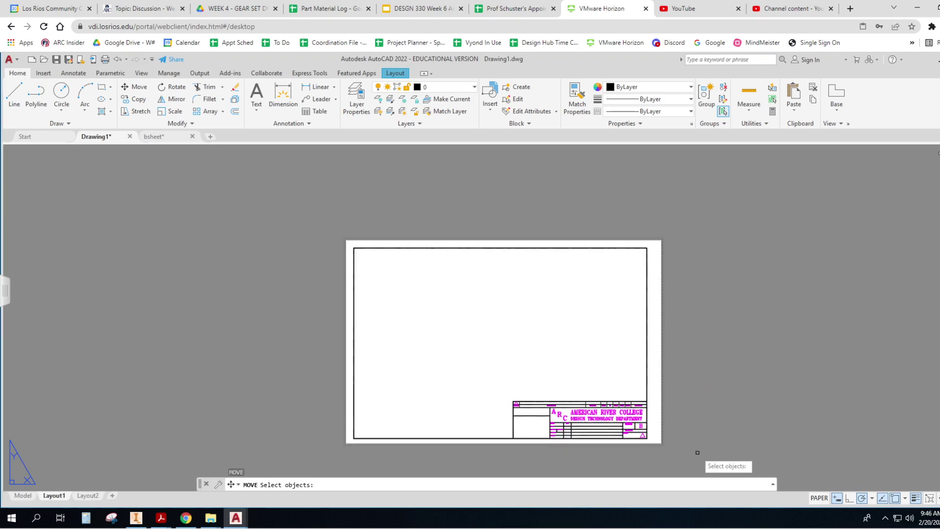
{"action": "left_click", "coordinate": [692, 459]}
{"action": "left_click", "coordinate": [321, 217]}
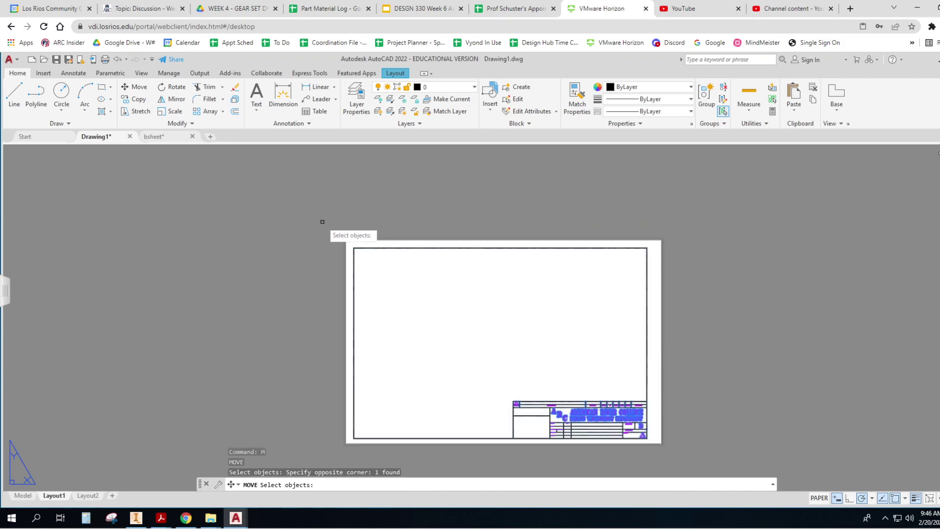
{"action": "key", "text": "Return"}
{"action": "left_click", "coordinate": [380, 200]}
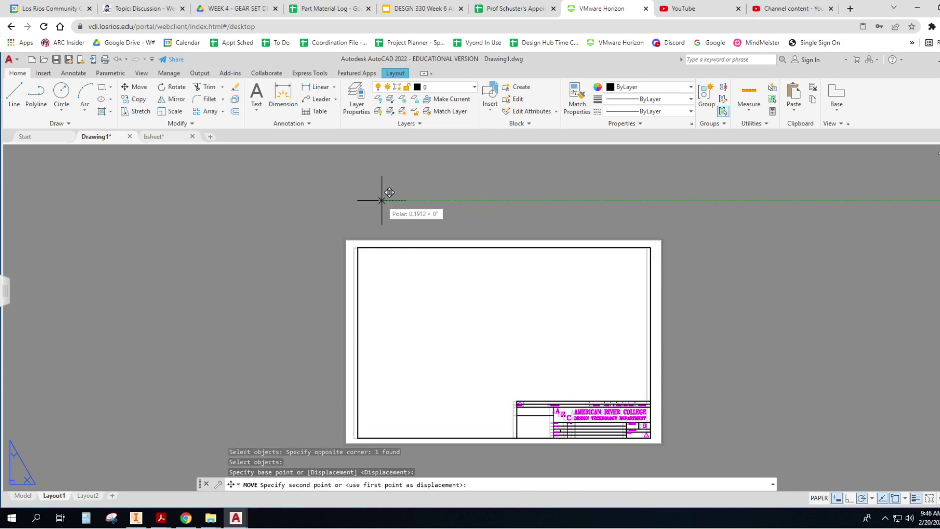
{"action": "left_click", "coordinate": [379, 200]}
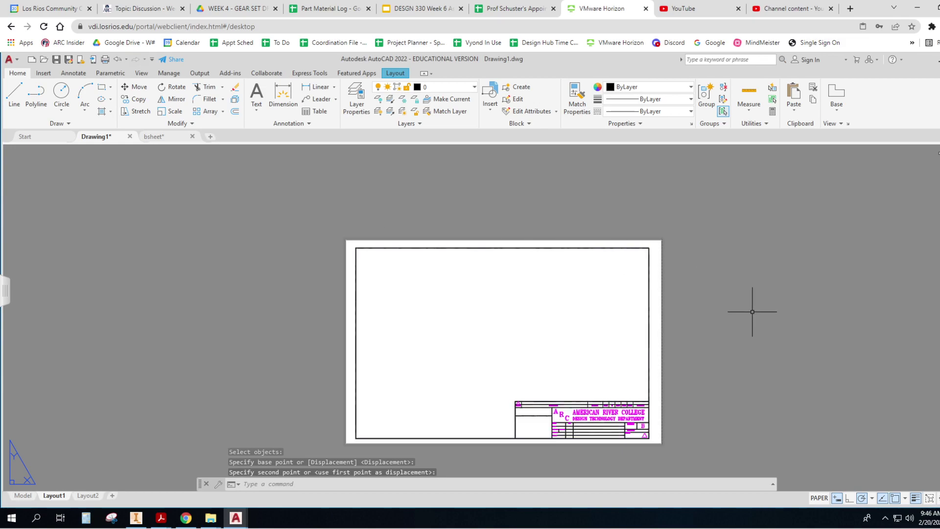
{"action": "key", "text": "Escape"}
{"action": "key", "text": "Escape"}
{"action": "key", "text": "Escape"}
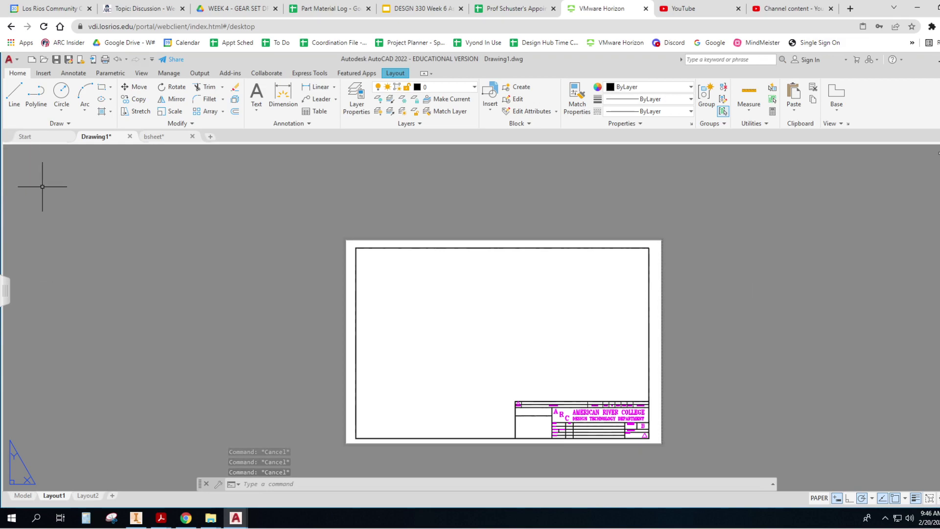
Start a base view from an Inventor model using the Layout tab's Base tool.
{"action": "left_click", "coordinate": [394, 75]}
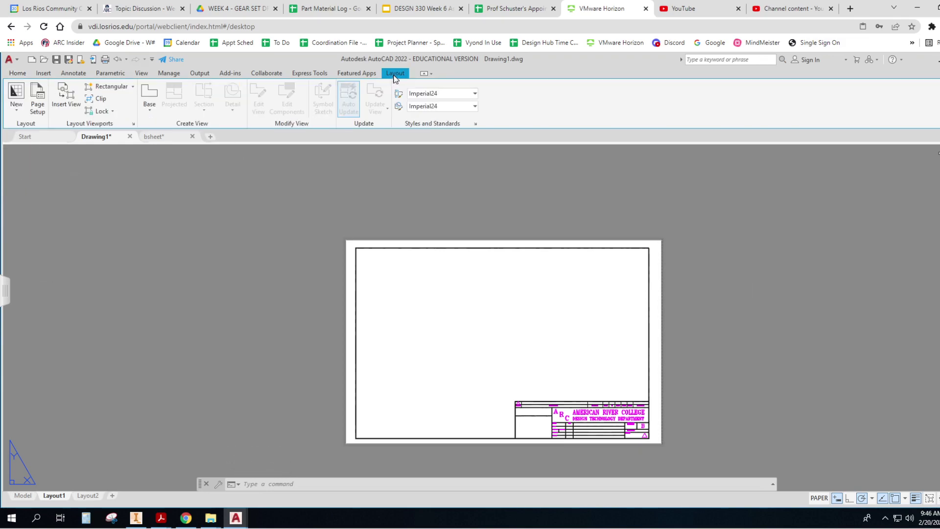
{"action": "left_click", "coordinate": [150, 99]}
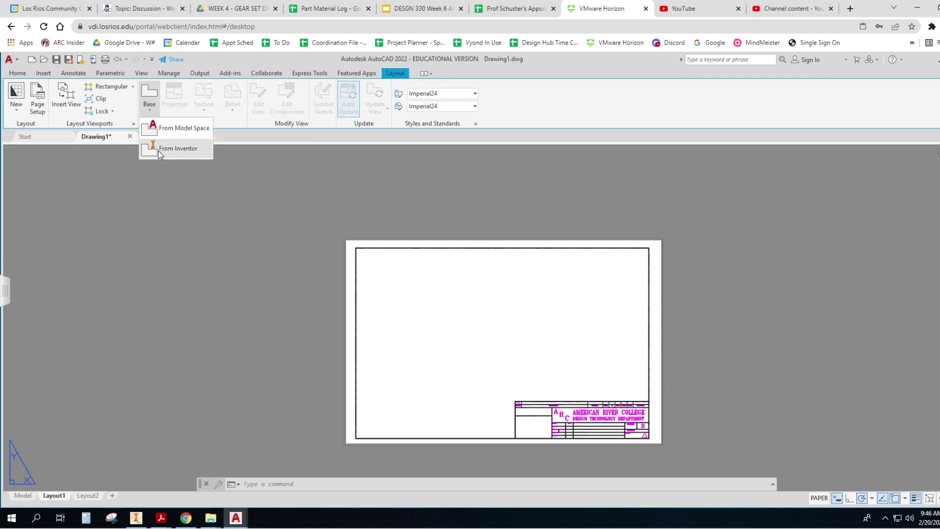
{"action": "left_click", "coordinate": [158, 150]}
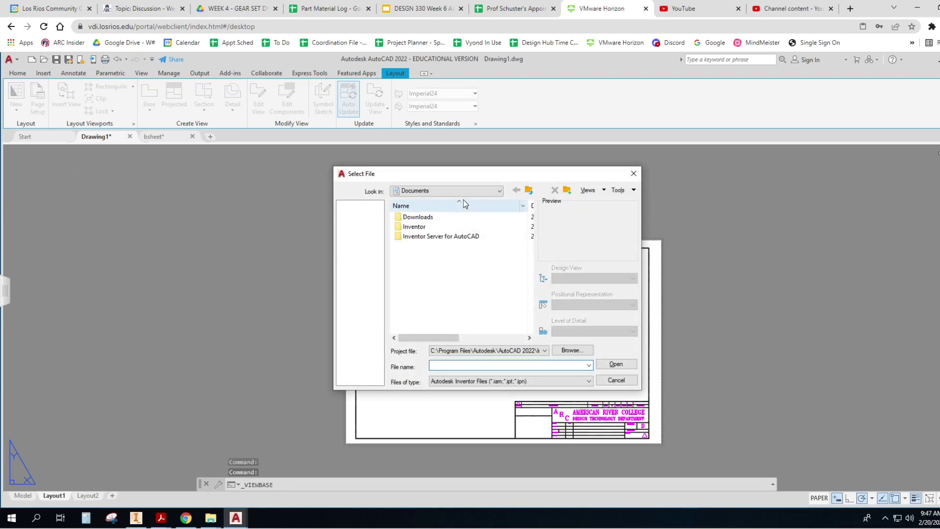
Browse to Spring 22 > 330 > Week 6 and load Reducer Module - Rev 2 4-1.
{"action": "left_click", "coordinate": [501, 193]}
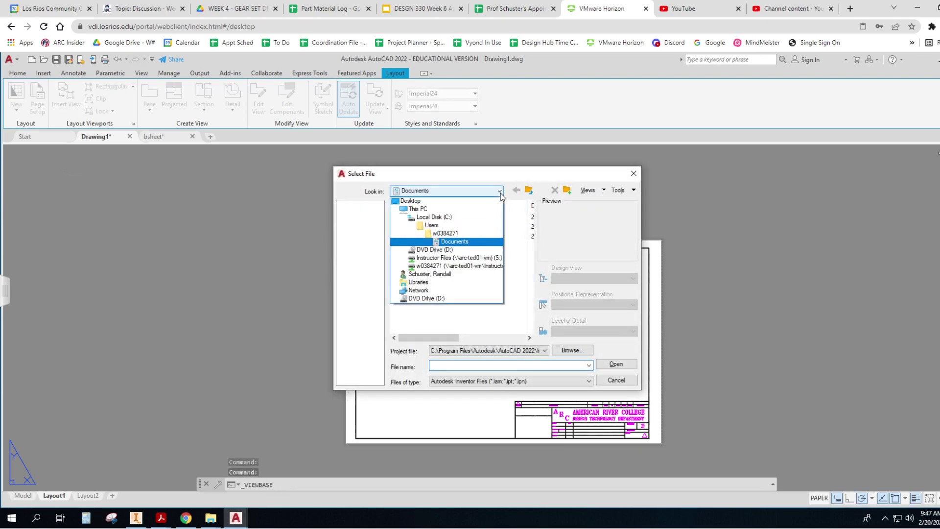
{"action": "left_click", "coordinate": [433, 258]}
{"action": "scroll", "coordinate": [425, 265], "scroll_direction": "down", "scroll_amount": 2}
{"action": "scroll", "coordinate": [425, 265], "scroll_direction": "down", "scroll_amount": 1}
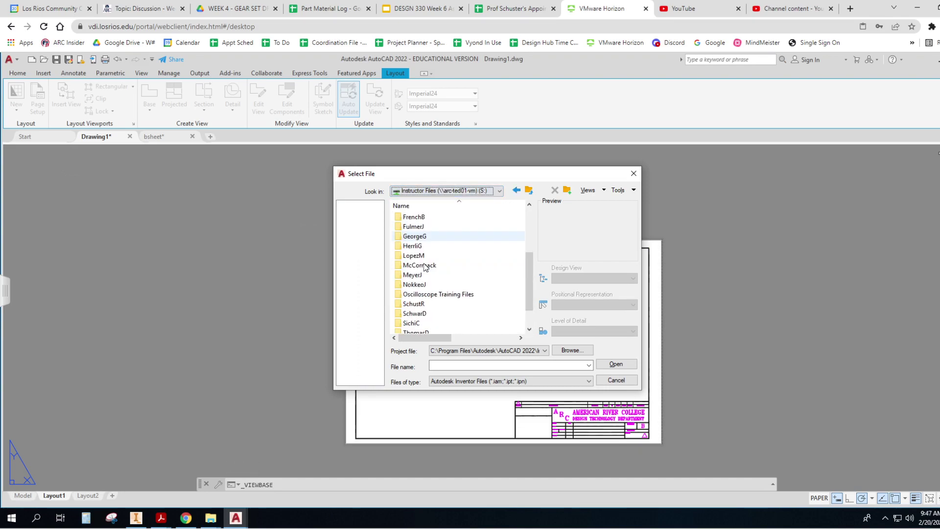
{"action": "double_click", "coordinate": [425, 308]}
{"action": "double_click", "coordinate": [419, 227]}
{"action": "double_click", "coordinate": [419, 228]}
{"action": "double_click", "coordinate": [416, 236]}
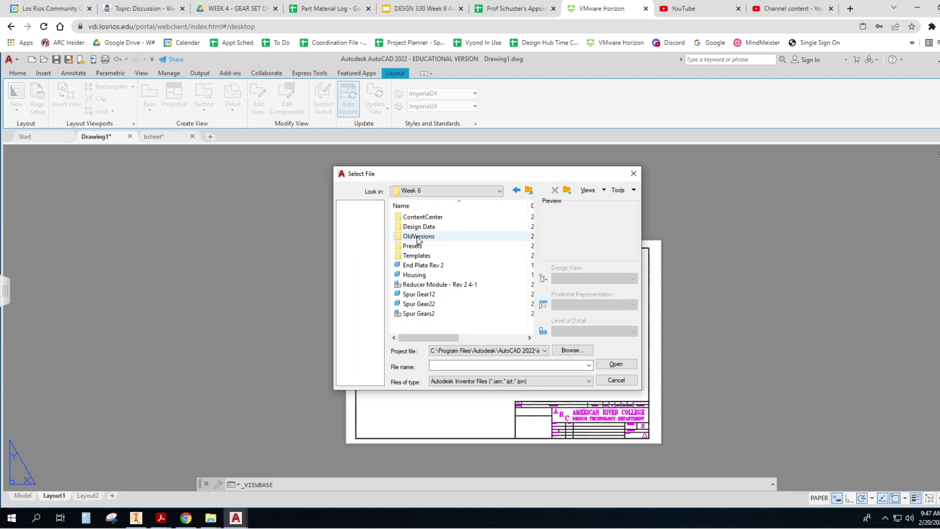
{"action": "left_click", "coordinate": [424, 284]}
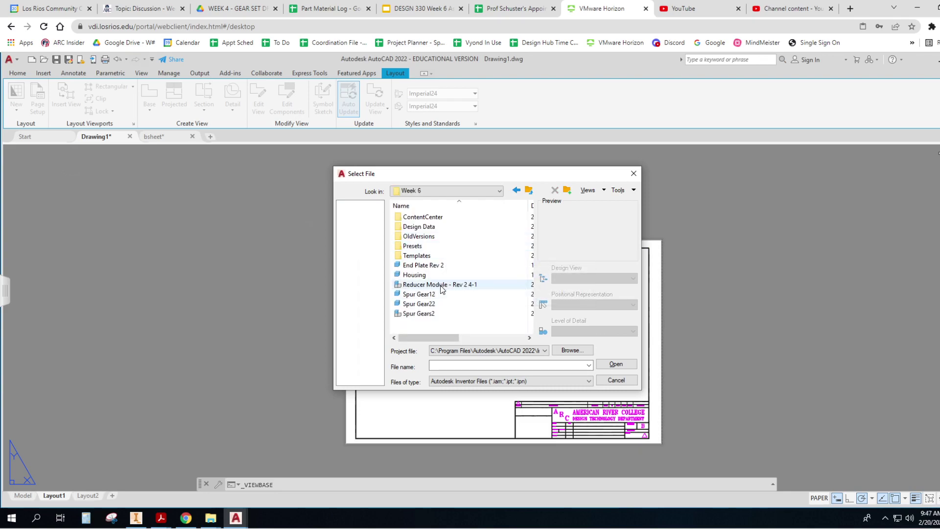
{"action": "left_click", "coordinate": [616, 364]}
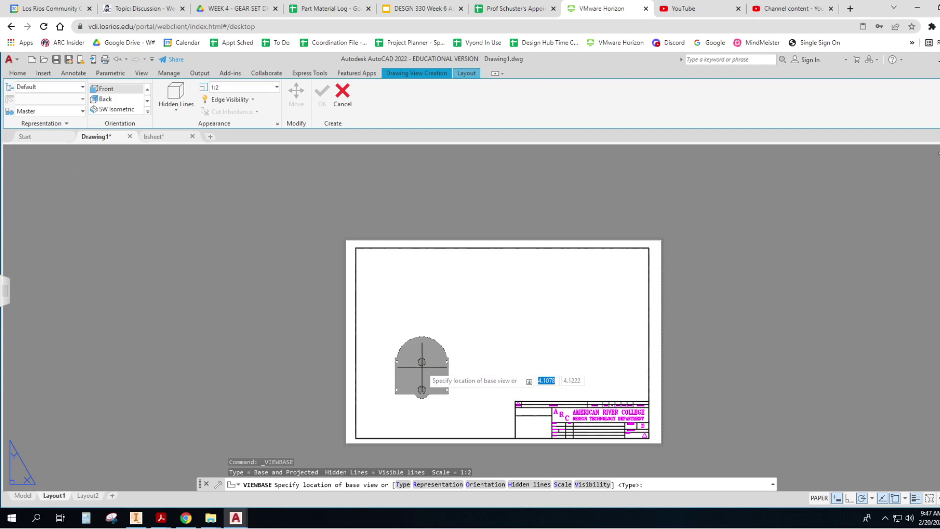
Abandon the pending base view placement and cancel the command.
{"action": "left_click", "coordinate": [422, 367]}
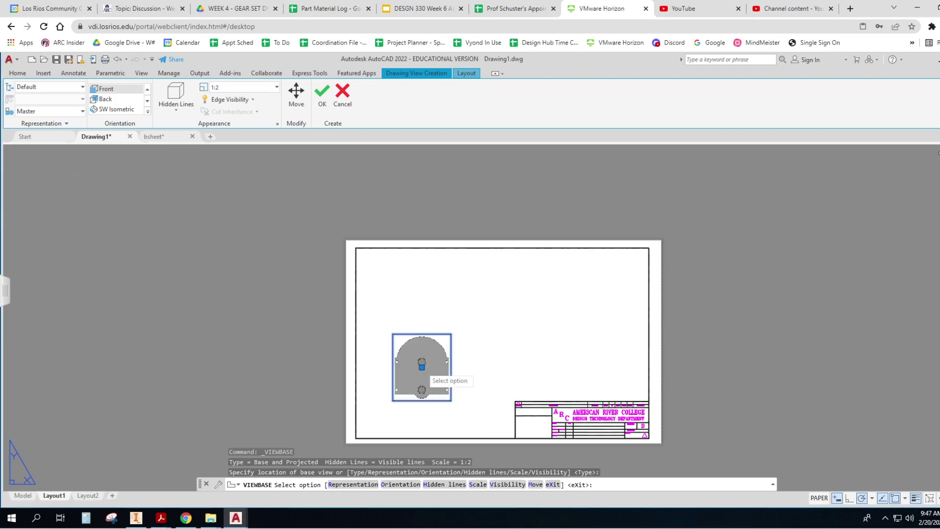
{"action": "right_click", "coordinate": [422, 368]}
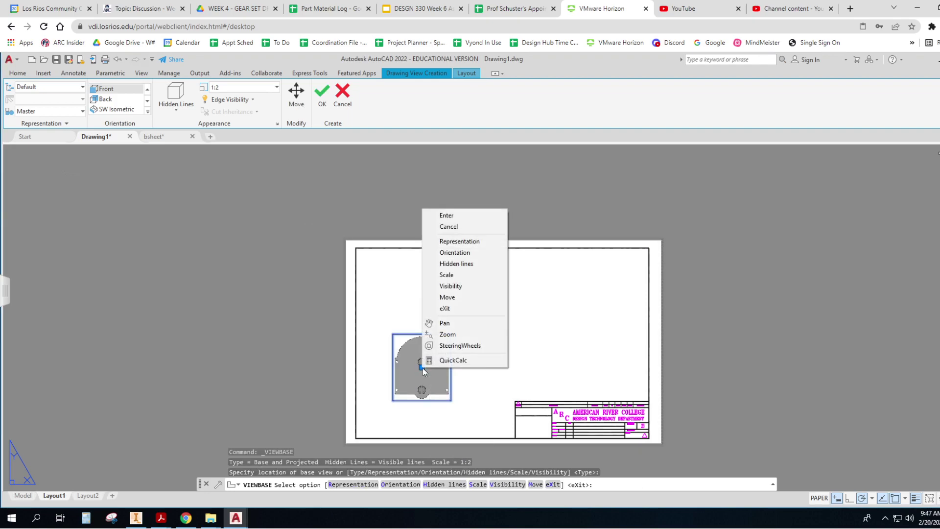
{"action": "left_click", "coordinate": [449, 216]}
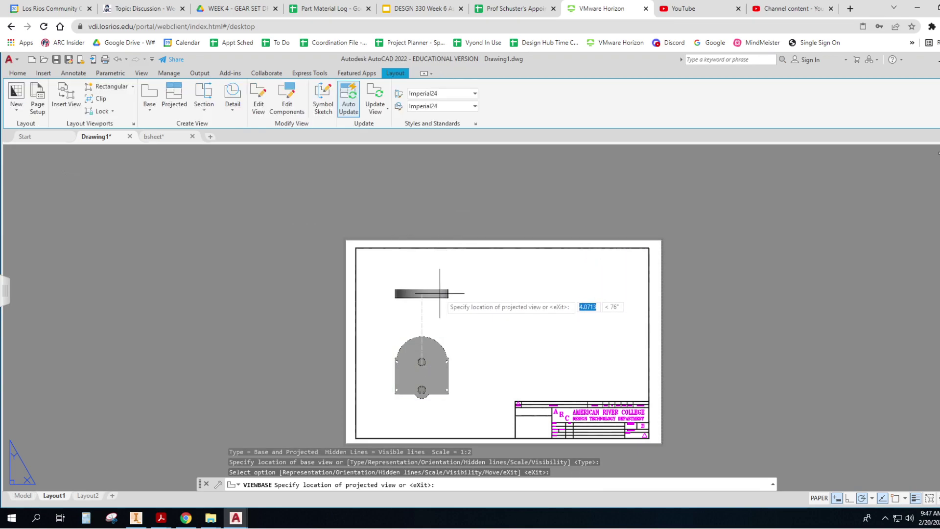
{"action": "key", "text": "Escape"}
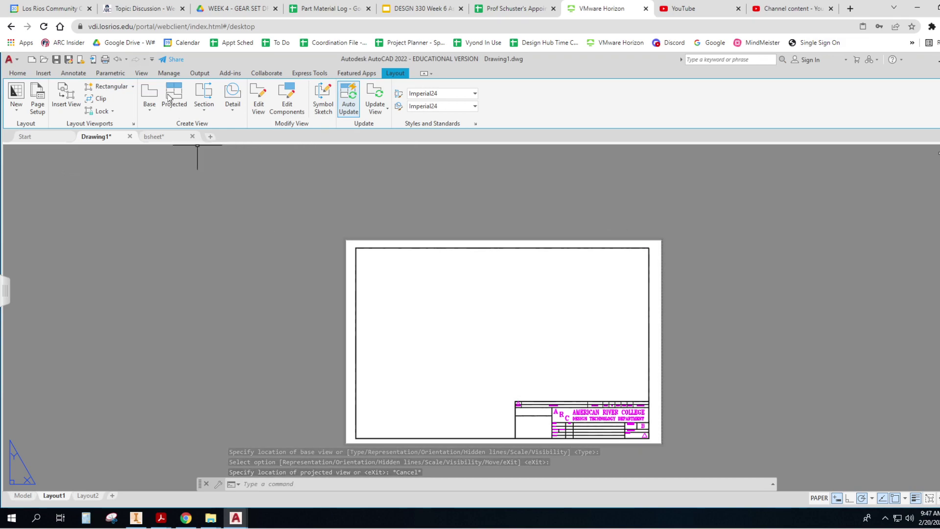
Place an Inventor base view of Reducer Module - Rev 2 4-1 at lower left, no projected views.
{"action": "left_click", "coordinate": [148, 107]}
{"action": "left_click", "coordinate": [156, 148]}
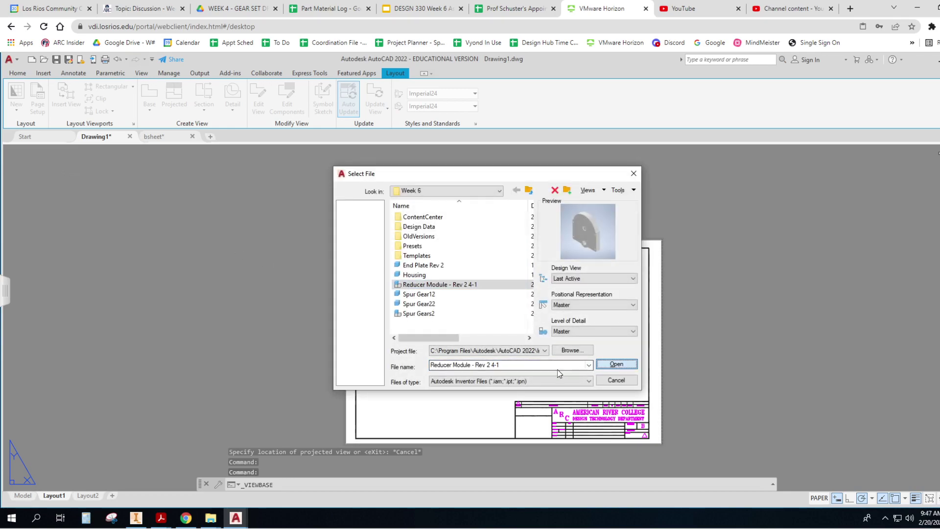
{"action": "left_click", "coordinate": [616, 363]}
{"action": "left_click", "coordinate": [425, 368]}
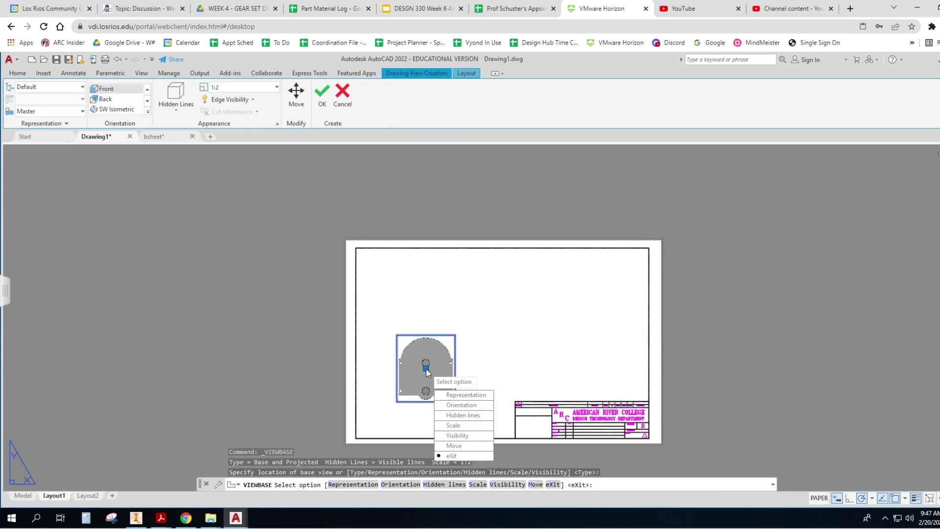
{"action": "key", "text": "Return"}
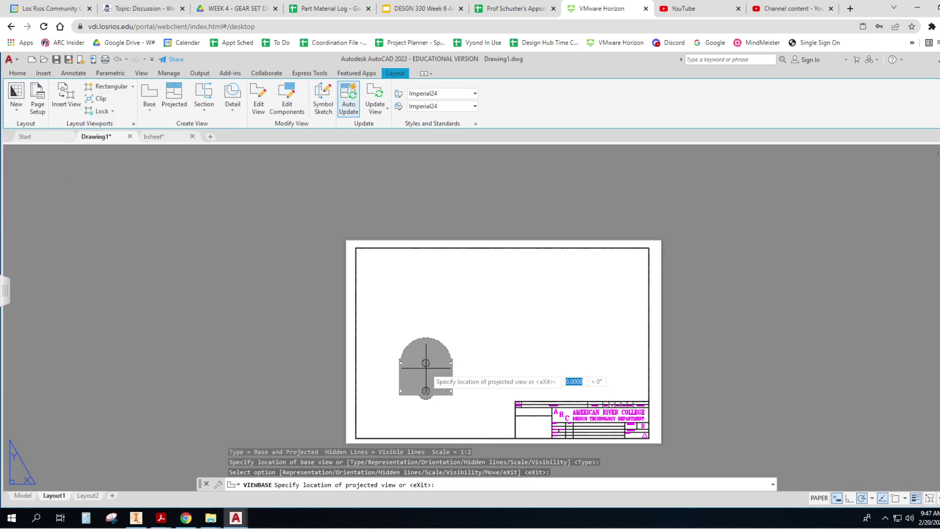
{"action": "key", "text": "Return"}
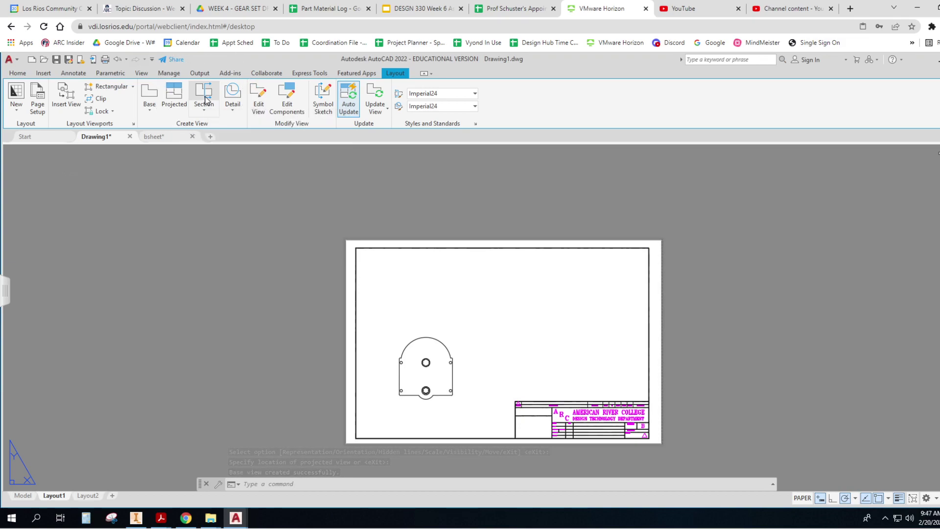
Draw a vertical cutting line A-A through the base view, from above to below the part.
{"action": "left_click", "coordinate": [206, 100]}
{"action": "scroll", "coordinate": [436, 390], "scroll_direction": "down", "scroll_amount": 2}
{"action": "scroll", "coordinate": [438, 390], "scroll_direction": "up", "scroll_amount": 4}
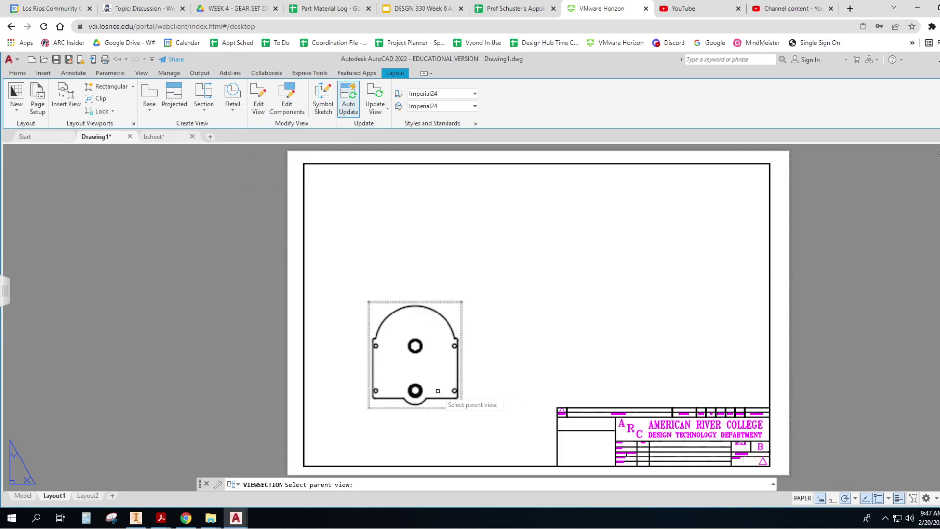
{"action": "left_click", "coordinate": [418, 319]}
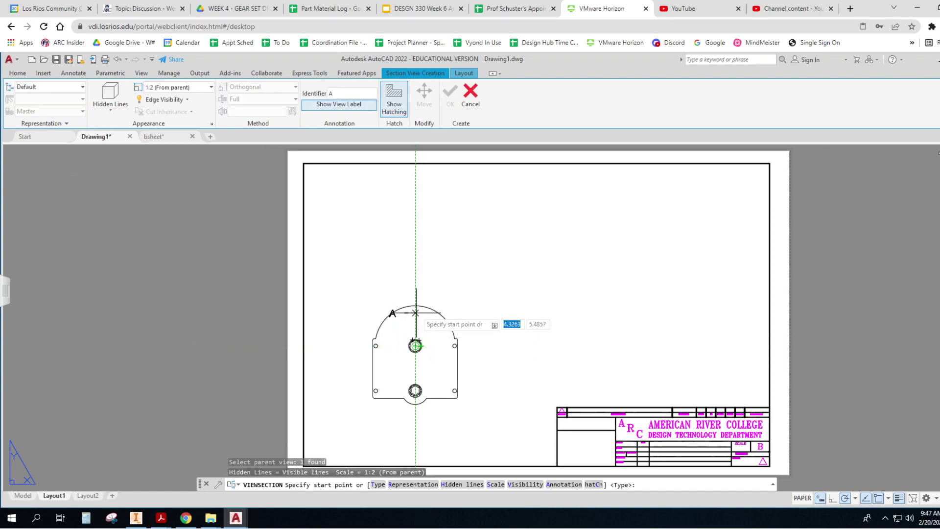
{"action": "left_click", "coordinate": [416, 284]}
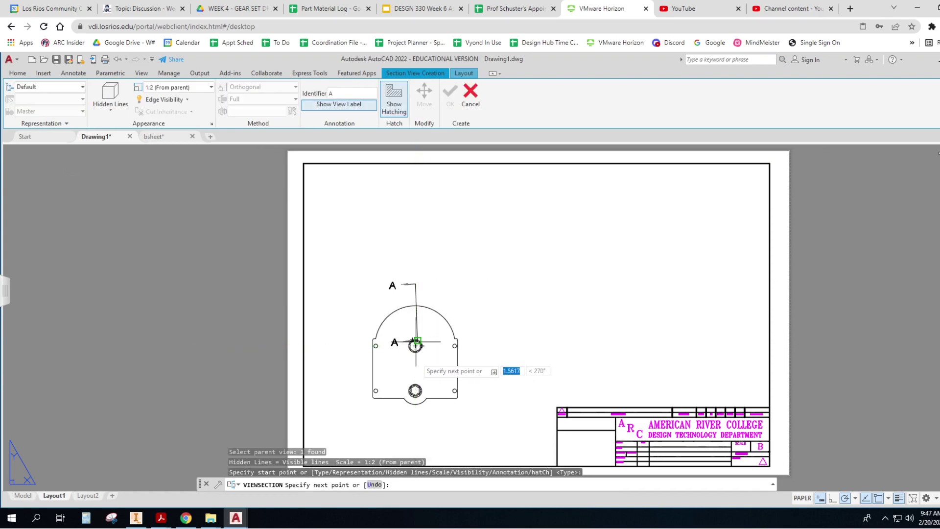
{"action": "left_click", "coordinate": [417, 426]}
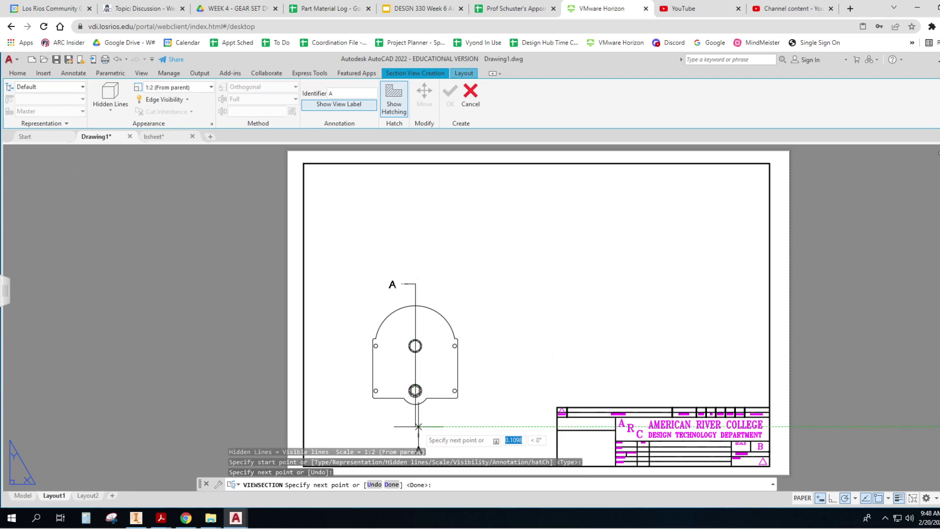
{"action": "right_click", "coordinate": [418, 426]}
{"action": "left_click", "coordinate": [448, 296]}
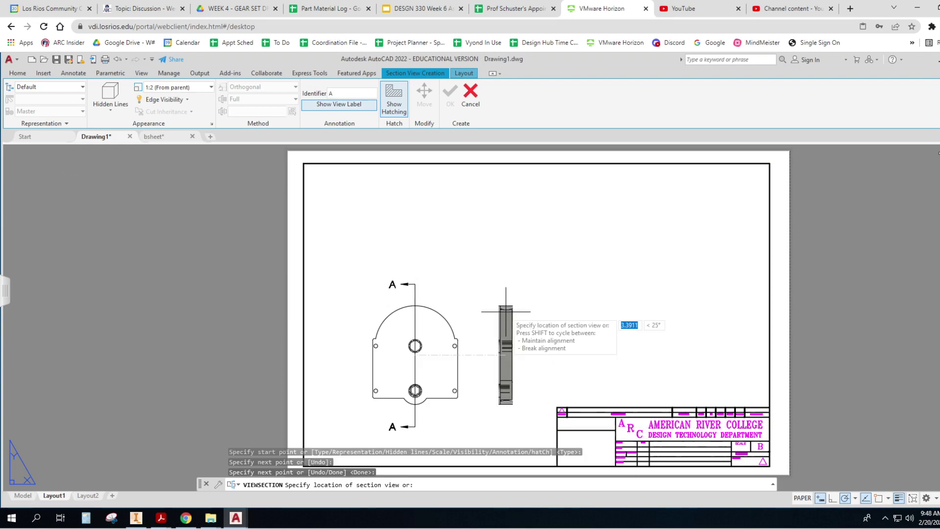
Place the hatched SECTION A-A view to the right of the base view and confirm it.
{"action": "left_click", "coordinate": [506, 313]}
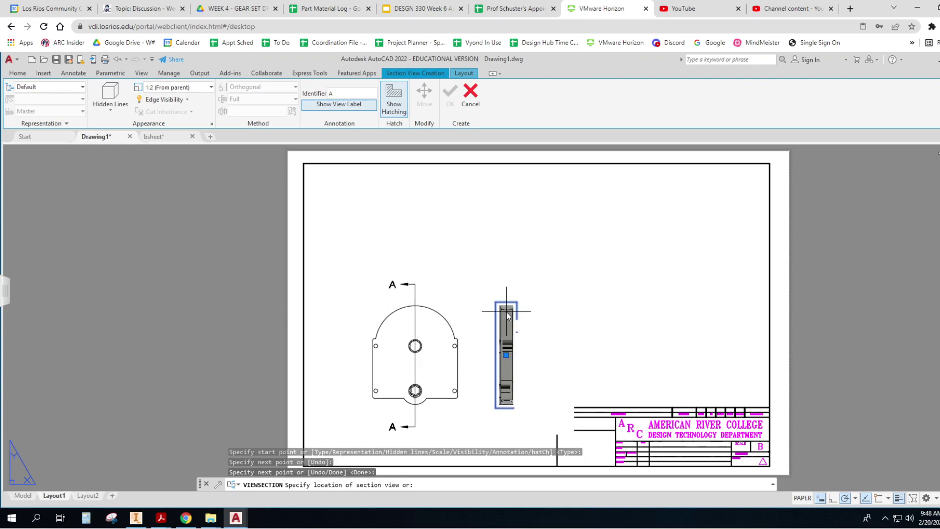
{"action": "right_click", "coordinate": [507, 315]}
{"action": "left_click", "coordinate": [450, 90]}
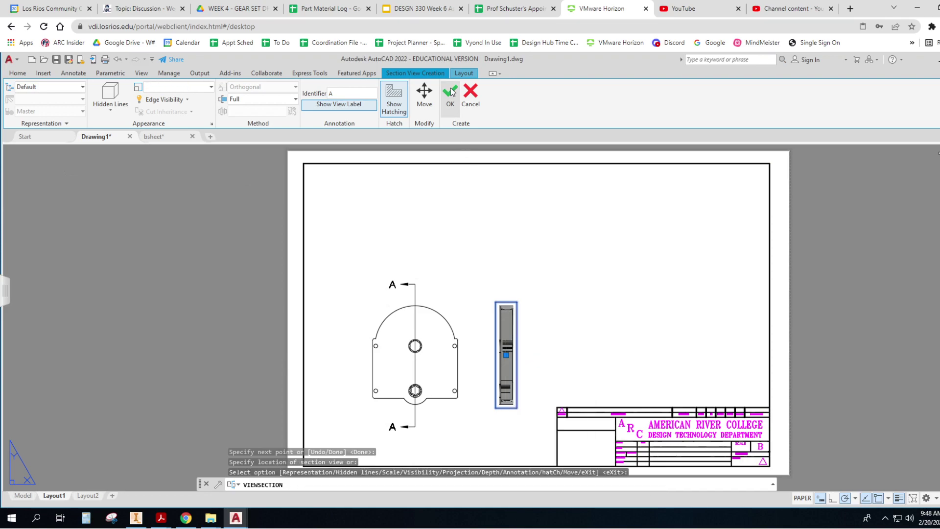
{"action": "left_click", "coordinate": [450, 91]}
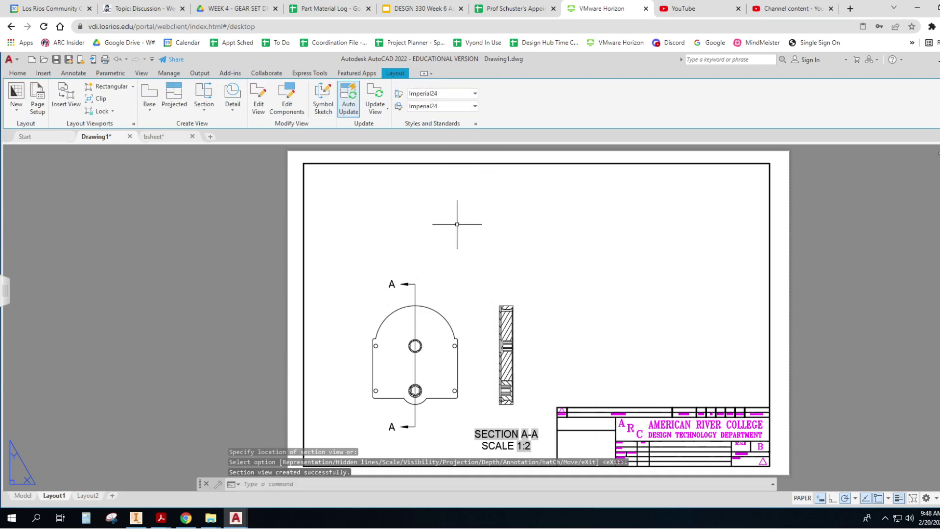
Project an isometric view from SECTION A-A into the upper right of the sheet.
{"action": "left_click", "coordinate": [175, 98]}
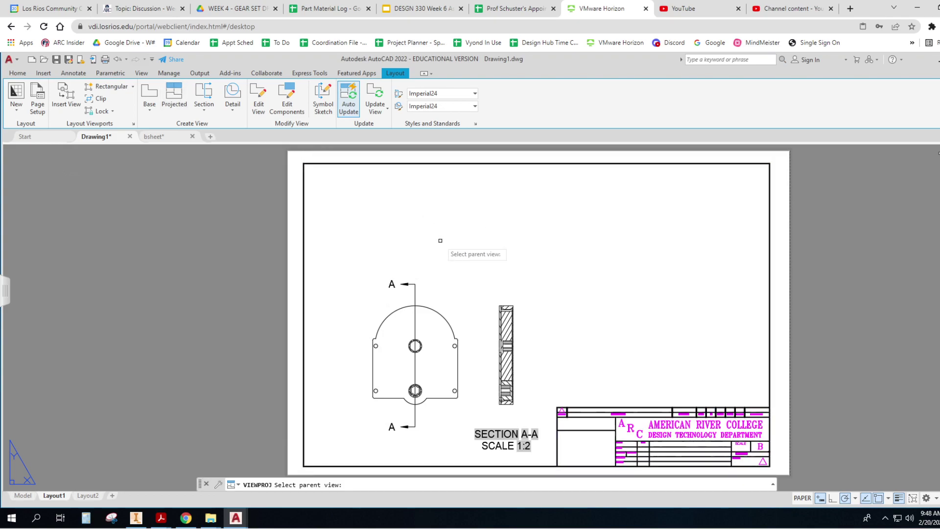
{"action": "left_click", "coordinate": [509, 314]}
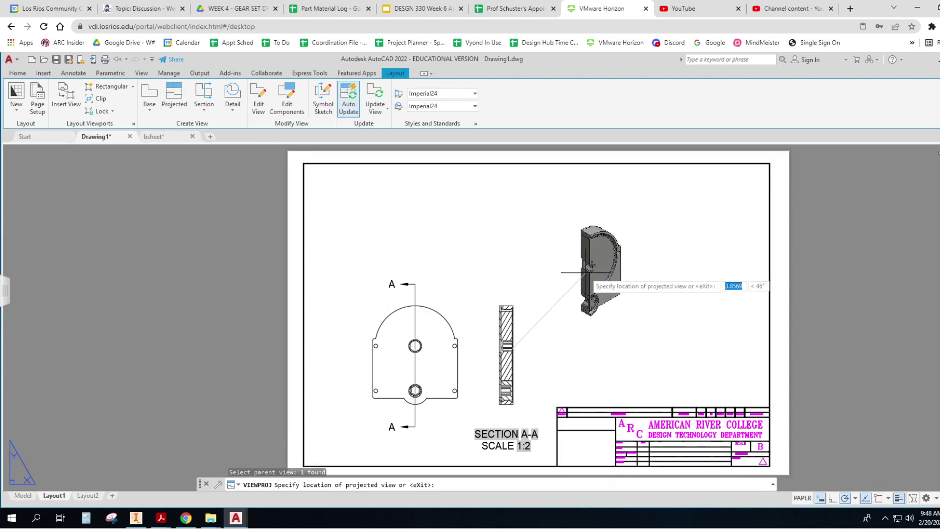
{"action": "left_click", "coordinate": [586, 272]}
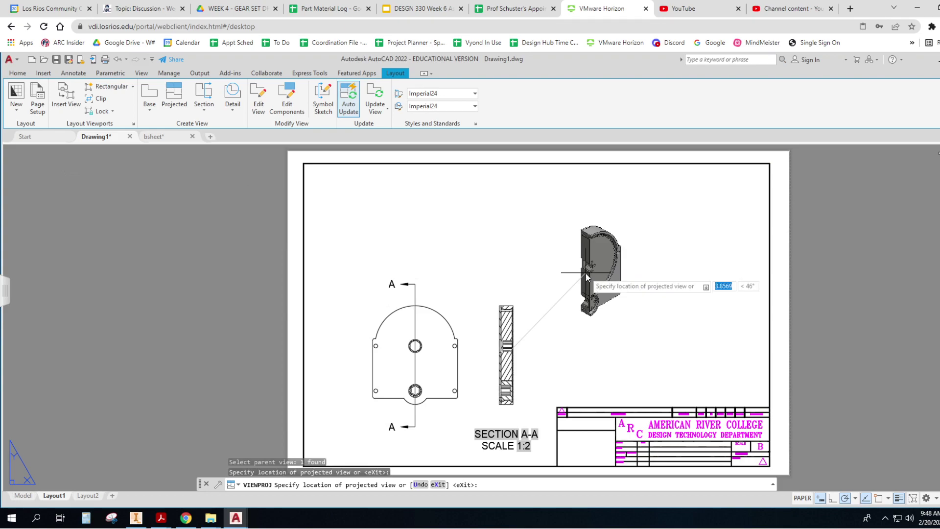
{"action": "right_click", "coordinate": [587, 273]}
{"action": "left_click", "coordinate": [600, 278]}
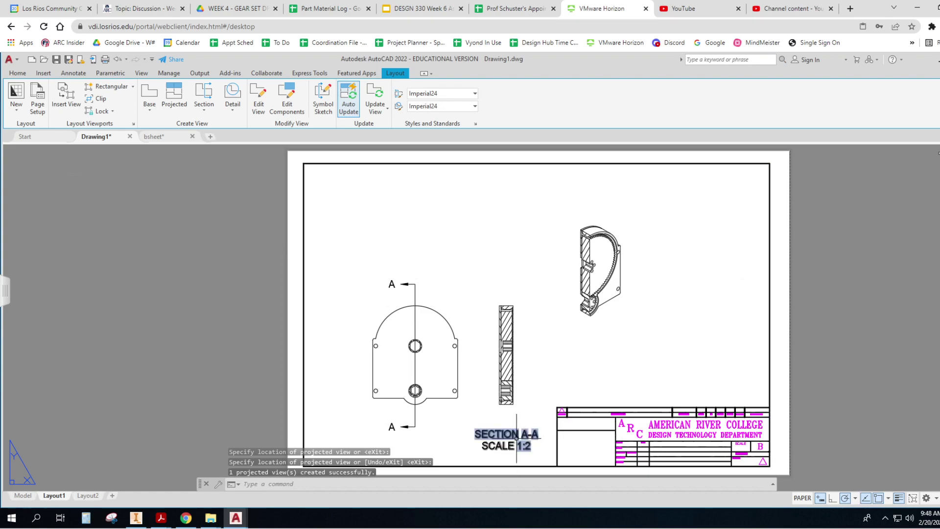
Erase all text of the SECTION A-A / SCALE 1:2 caption beneath the section view.
{"action": "left_click", "coordinate": [516, 434]}
{"action": "double_click", "coordinate": [516, 434]}
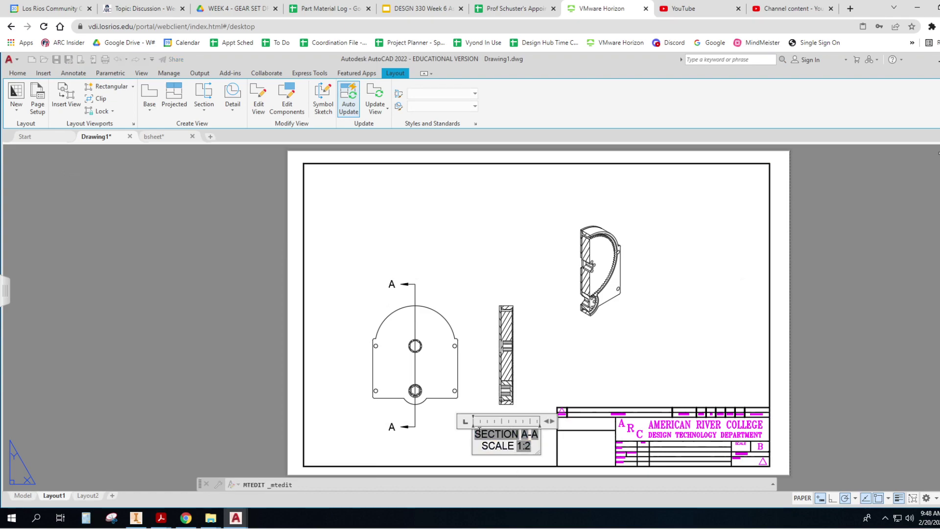
{"action": "left_click_drag", "start_coordinate": [474, 434], "coordinate": [540, 452]}
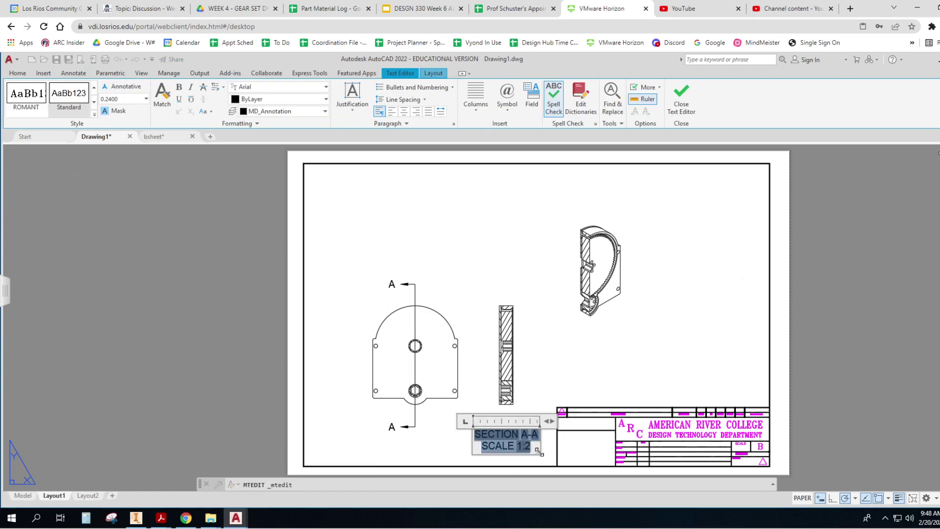
{"action": "key", "text": "Delete"}
{"action": "key", "text": "Escape"}
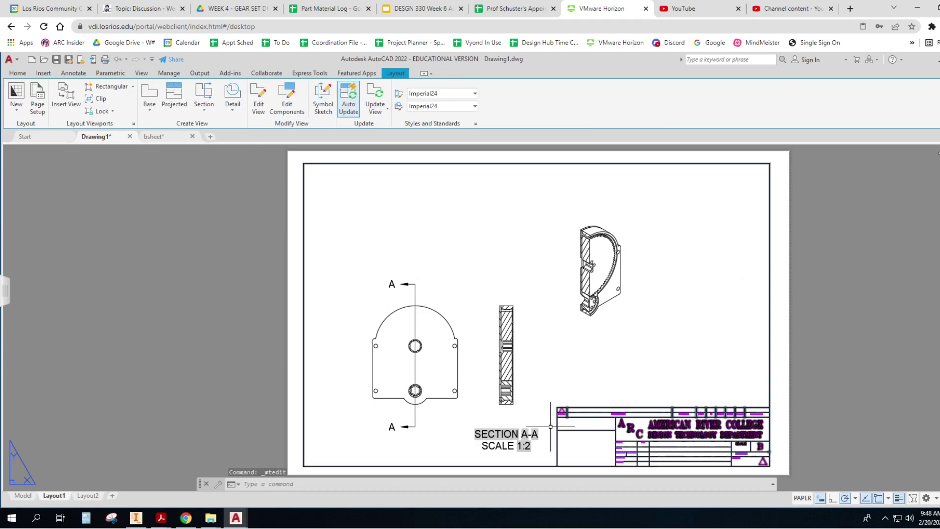
{"action": "left_click", "coordinate": [507, 433]}
{"action": "double_click", "coordinate": [507, 433]}
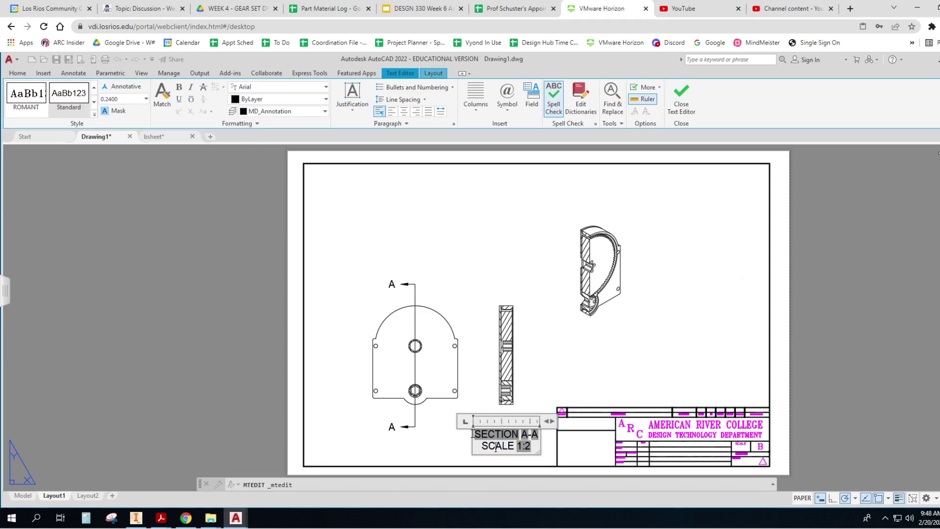
{"action": "left_click_drag", "start_coordinate": [475, 434], "coordinate": [541, 451]}
{"action": "key", "text": "Delete"}
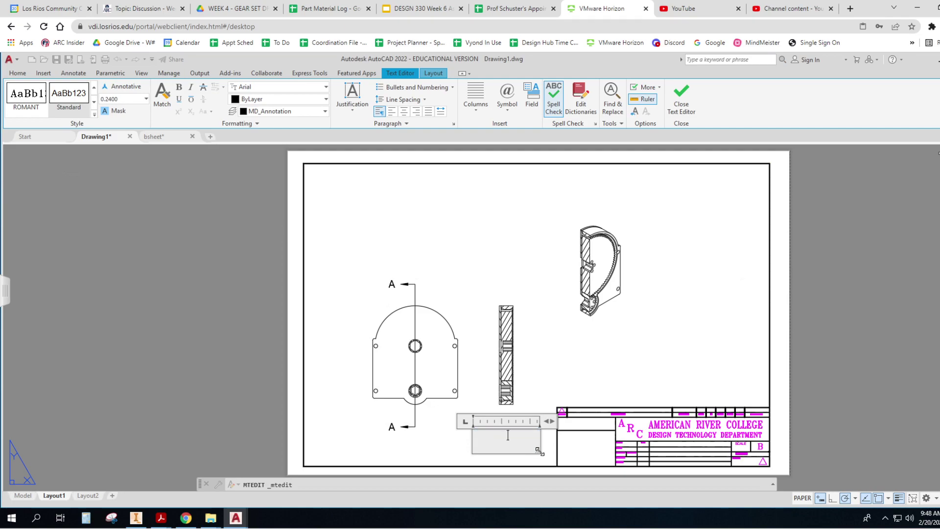
{"action": "left_click", "coordinate": [624, 388]}
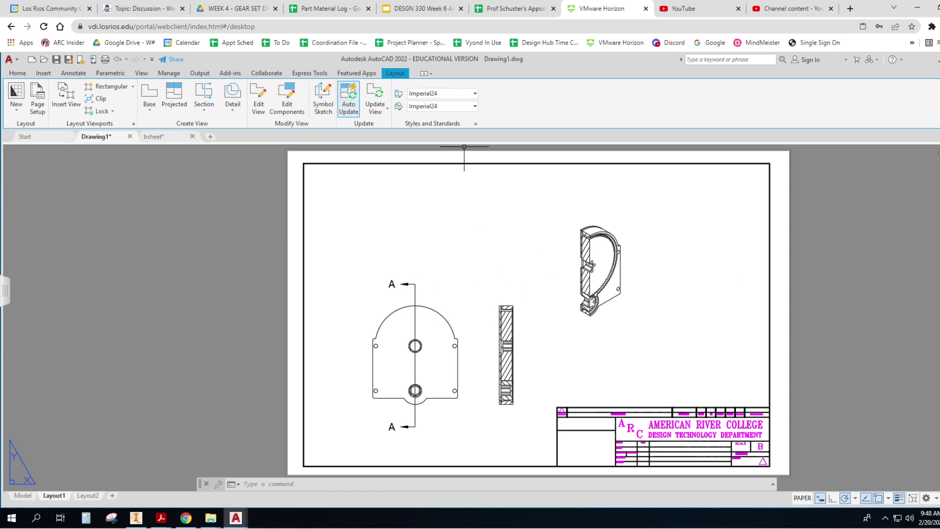
{"action": "left_click", "coordinate": [74, 73]}
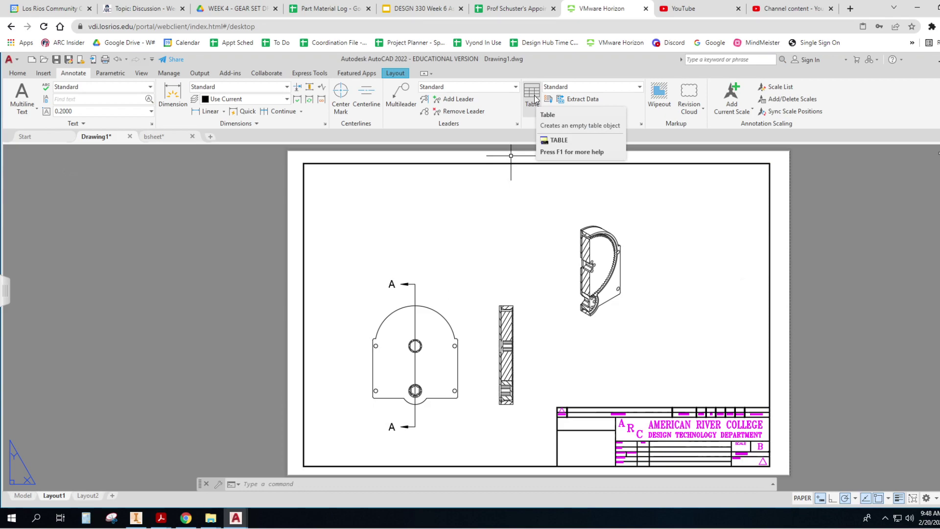
{"action": "scroll", "coordinate": [676, 427], "scroll_direction": "down", "scroll_amount": 2}
{"action": "scroll", "coordinate": [680, 433], "scroll_direction": "up", "scroll_amount": 5}
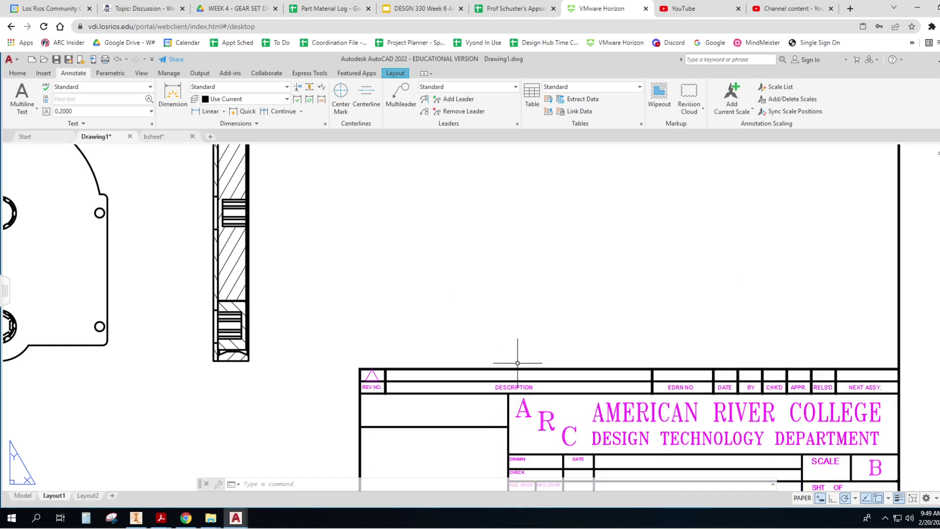
{"action": "scroll", "coordinate": [518, 362], "scroll_direction": "up", "scroll_amount": 1}
{"action": "scroll", "coordinate": [514, 357], "scroll_direction": "down", "scroll_amount": 5}
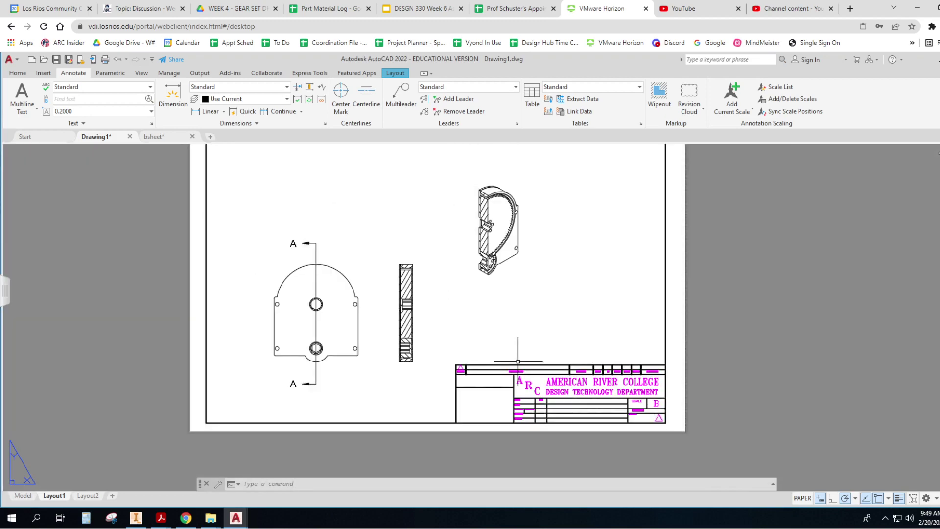
{"action": "middle_click_drag", "start_coordinate": [514, 360], "coordinate": [537, 401]}
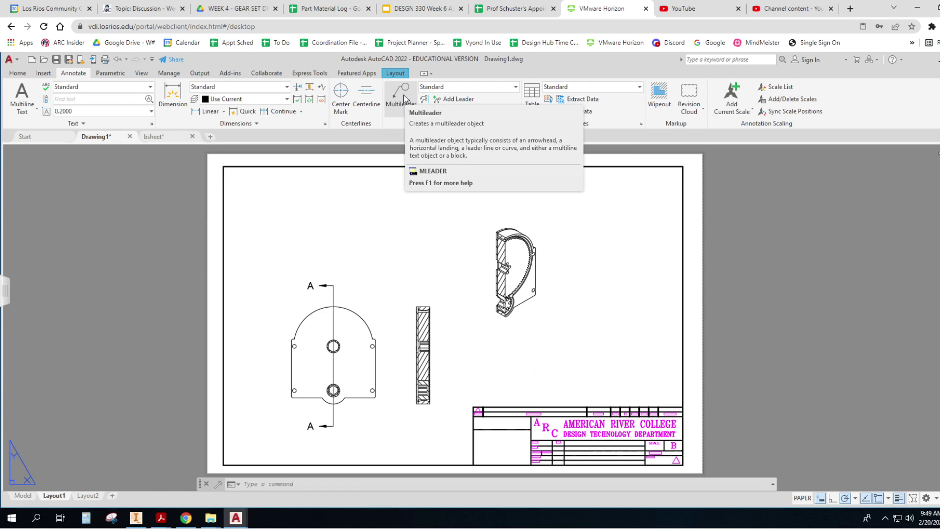
{"action": "left_click", "coordinate": [398, 101]}
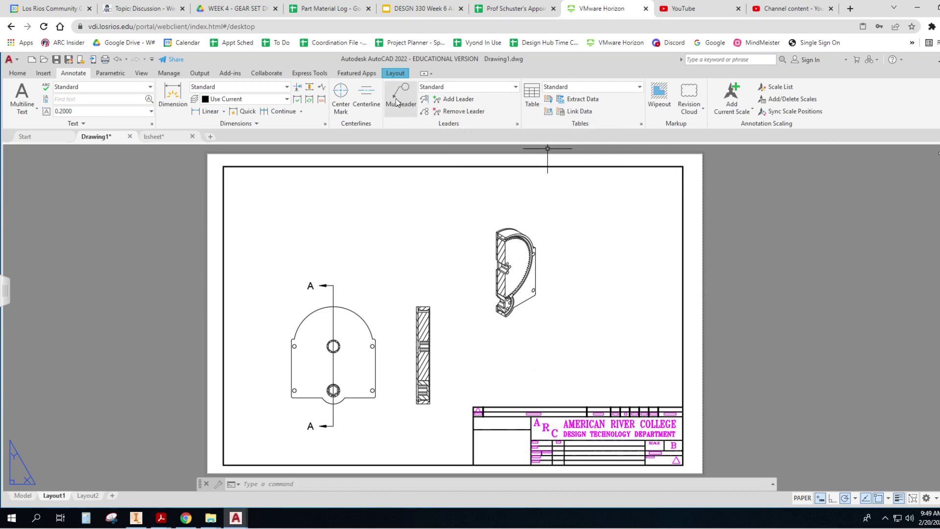
Create a new multileader style named 'ballon'.
{"action": "left_click", "coordinate": [517, 124]}
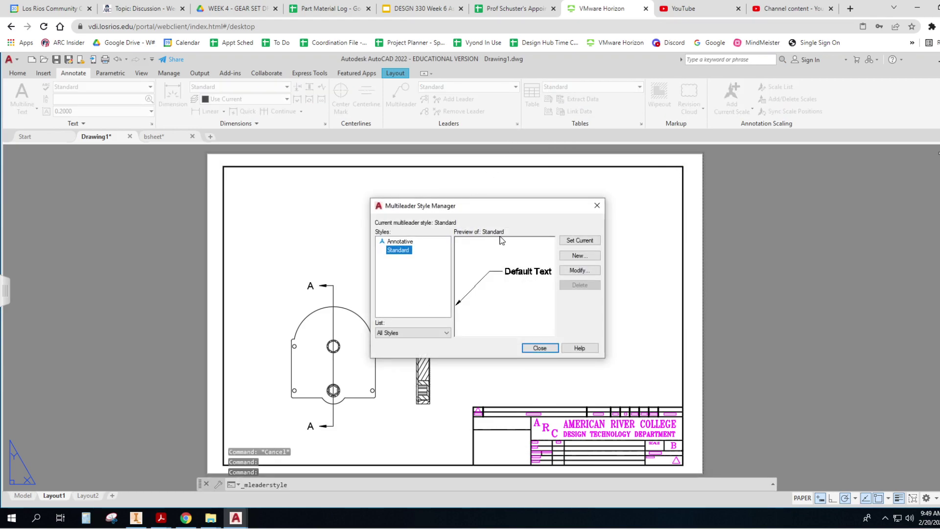
{"action": "left_click", "coordinate": [584, 256]}
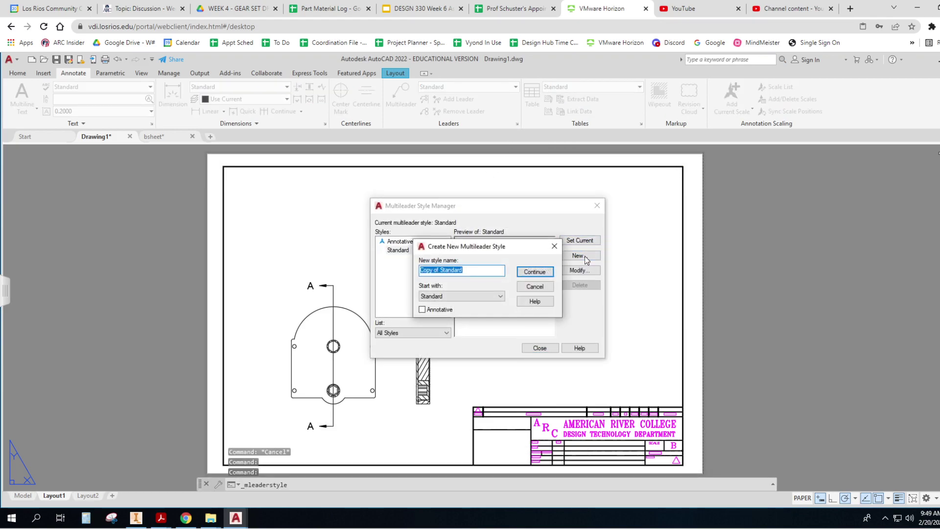
{"action": "type", "text": "ballon"}
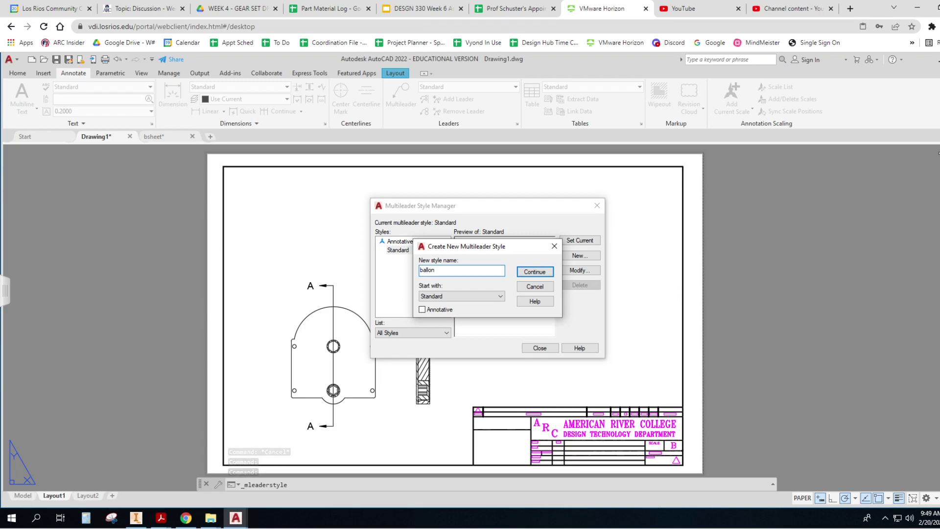
{"action": "left_click", "coordinate": [535, 272]}
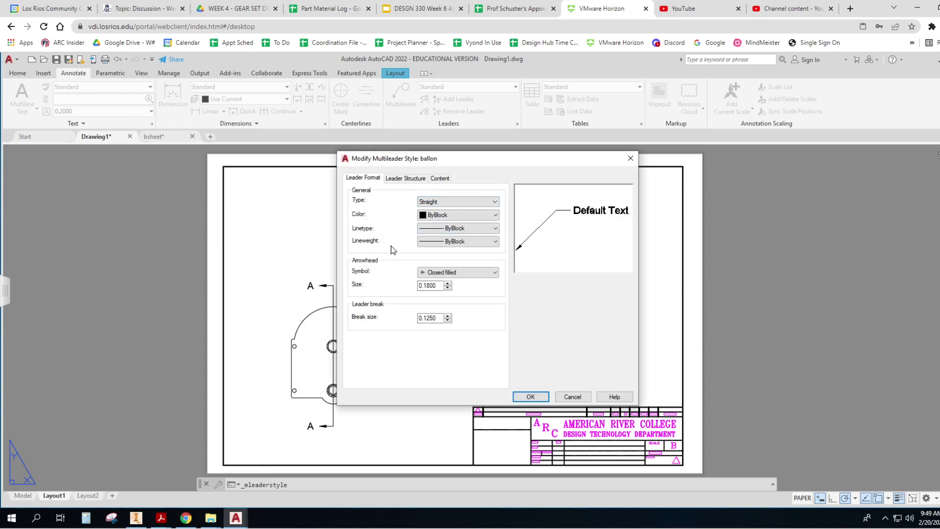
Give the ballon style Block content with a Circle source block, keeping Closed filled arrowheads.
{"action": "left_click", "coordinate": [411, 182]}
{"action": "left_click", "coordinate": [443, 180]}
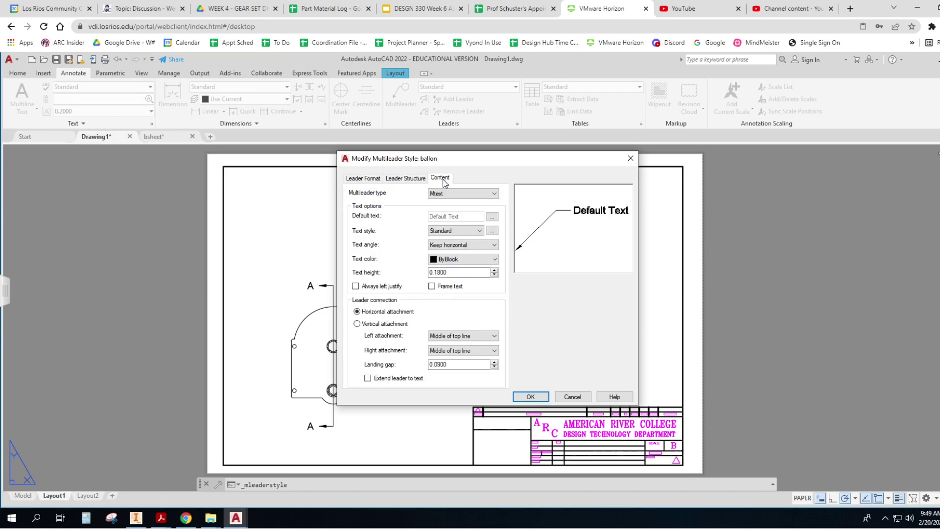
{"action": "left_click", "coordinate": [371, 180]}
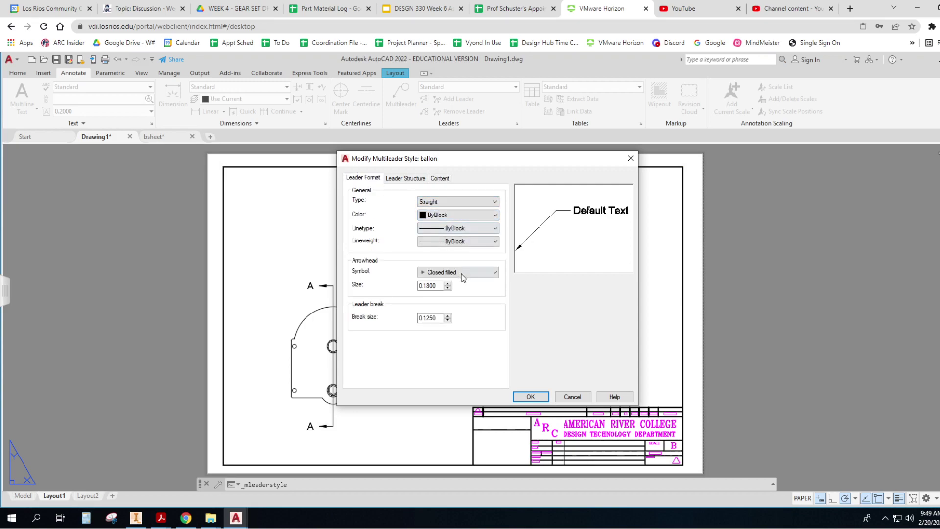
{"action": "left_click", "coordinate": [491, 275]}
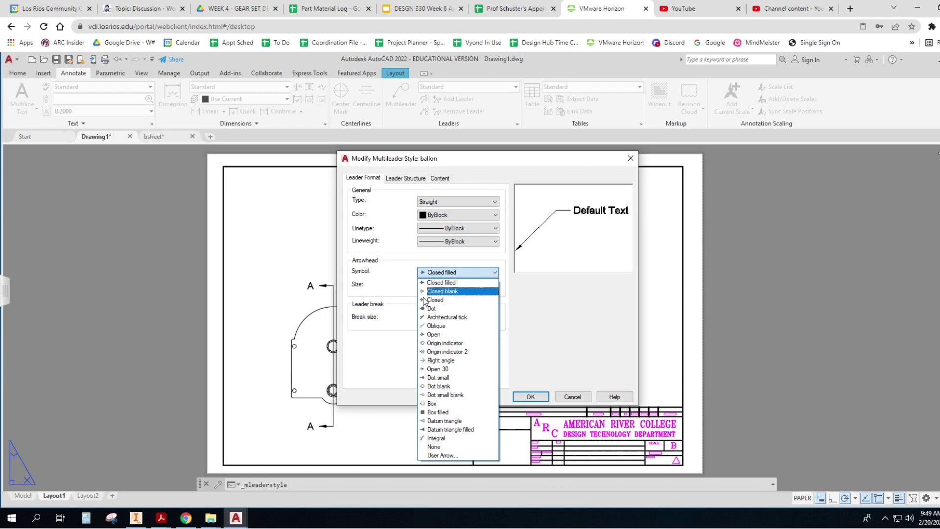
{"action": "left_click", "coordinate": [401, 263]}
{"action": "left_click", "coordinate": [406, 179]}
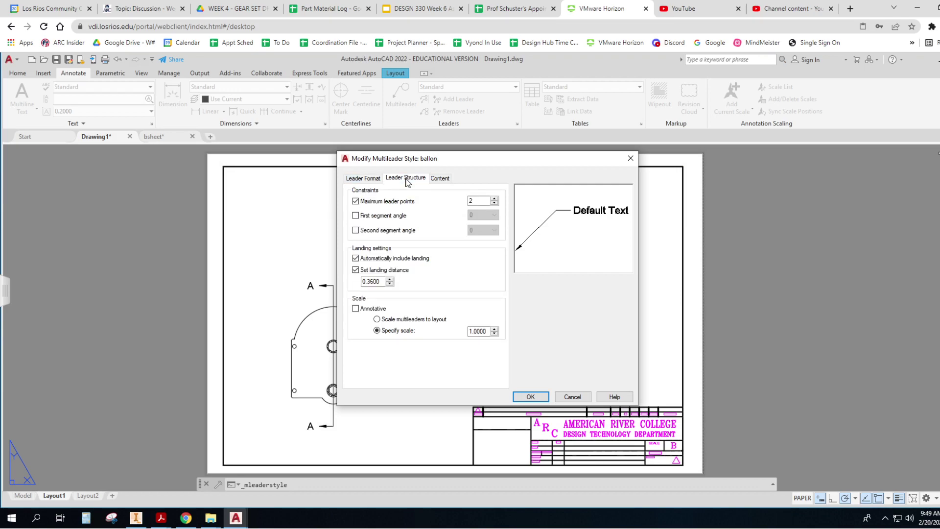
{"action": "left_click", "coordinate": [446, 180]}
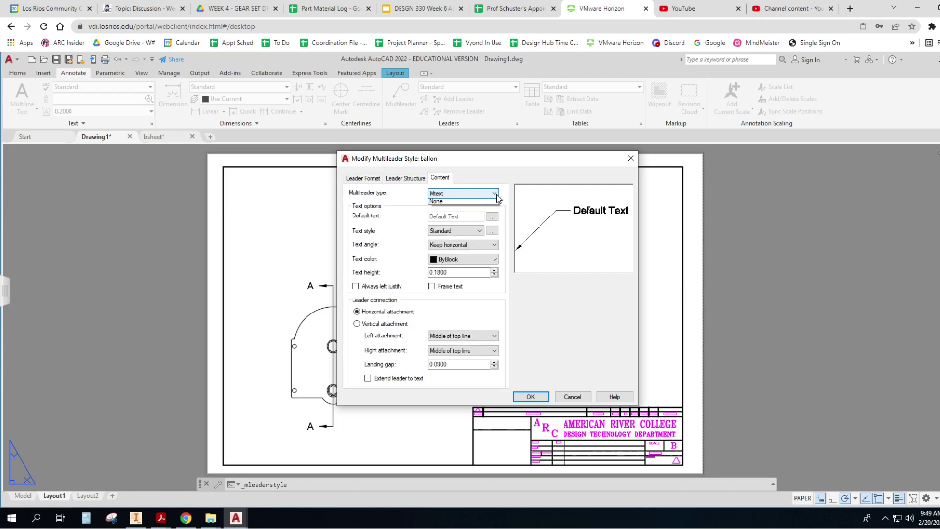
{"action": "left_click", "coordinate": [494, 194]}
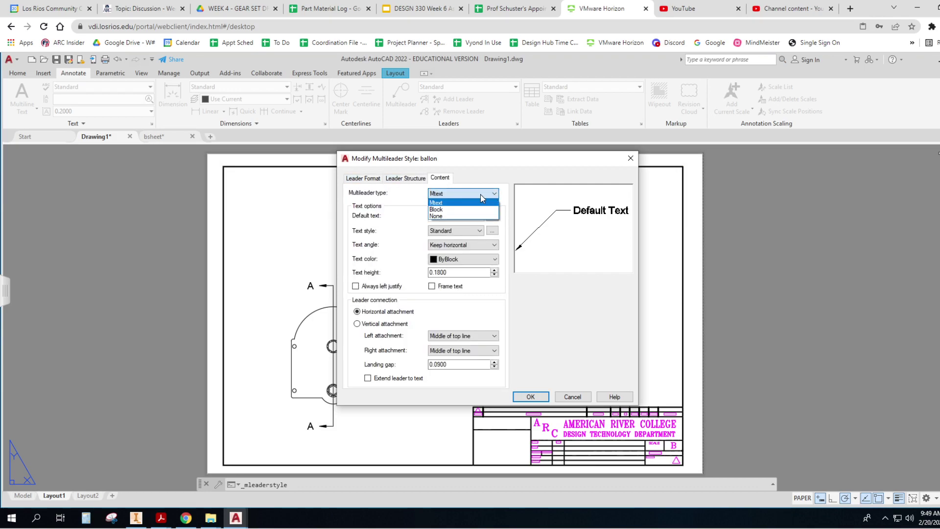
{"action": "left_click", "coordinate": [451, 210]}
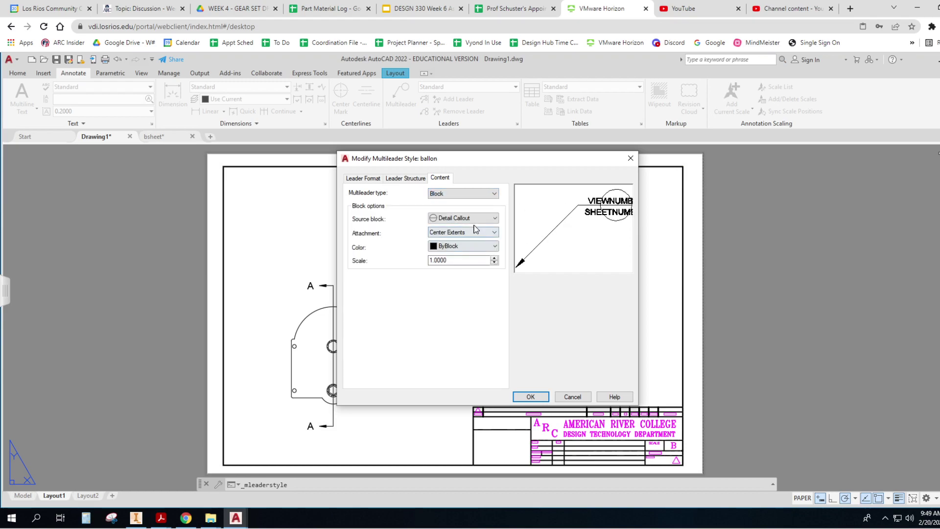
{"action": "left_click", "coordinate": [492, 219]}
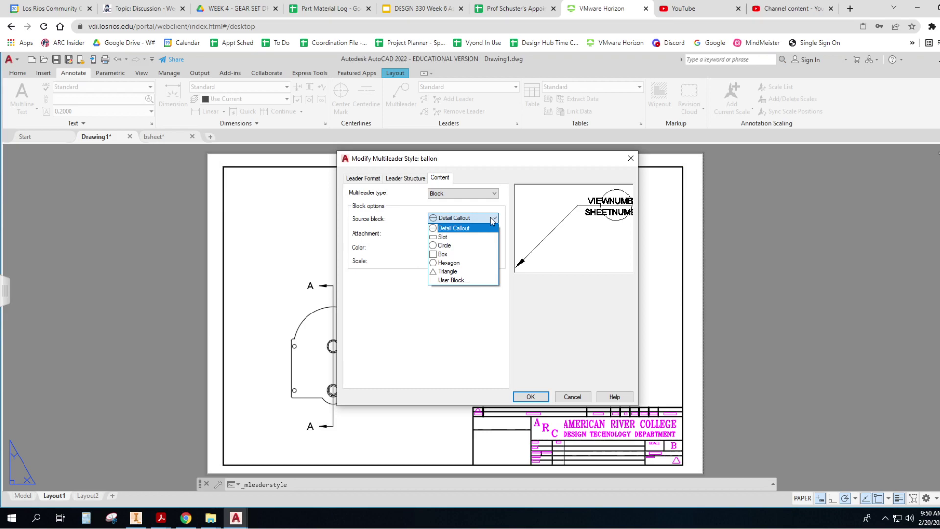
{"action": "left_click", "coordinate": [454, 245]}
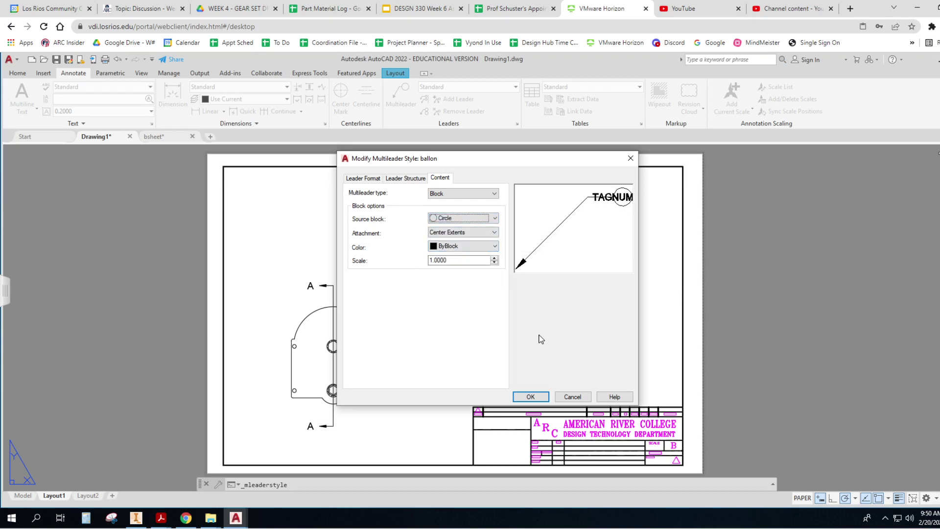
Save the ballon style and add a circled balloon numbered 1 pointing at the isometric view.
{"action": "left_click", "coordinate": [530, 397]}
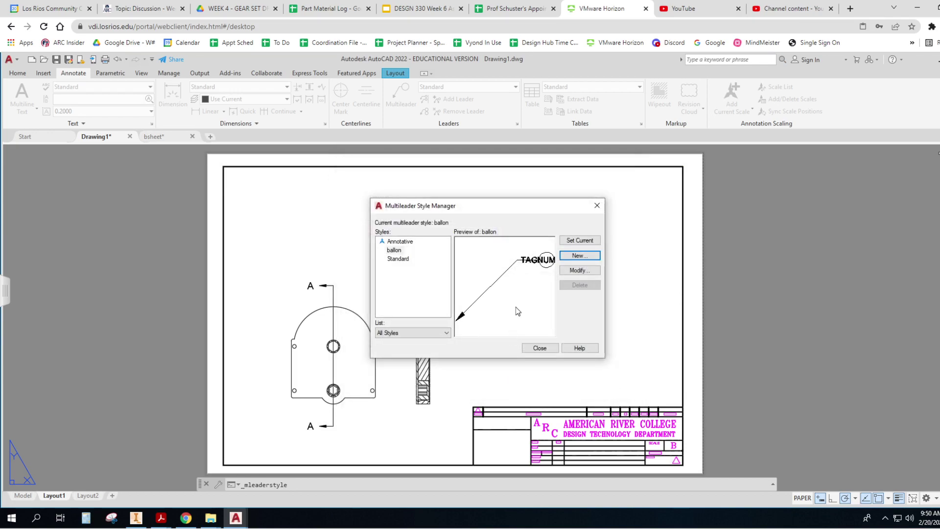
{"action": "left_click", "coordinate": [540, 348]}
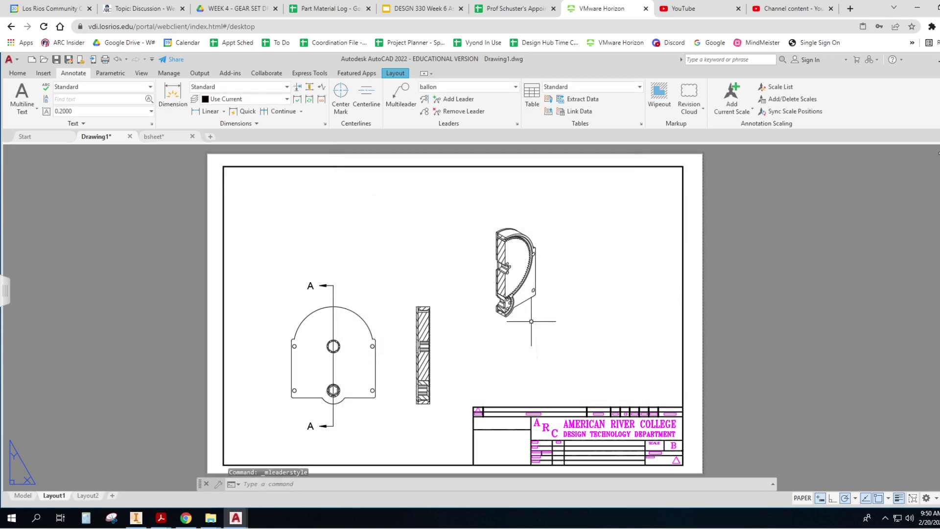
{"action": "left_click", "coordinate": [414, 107]}
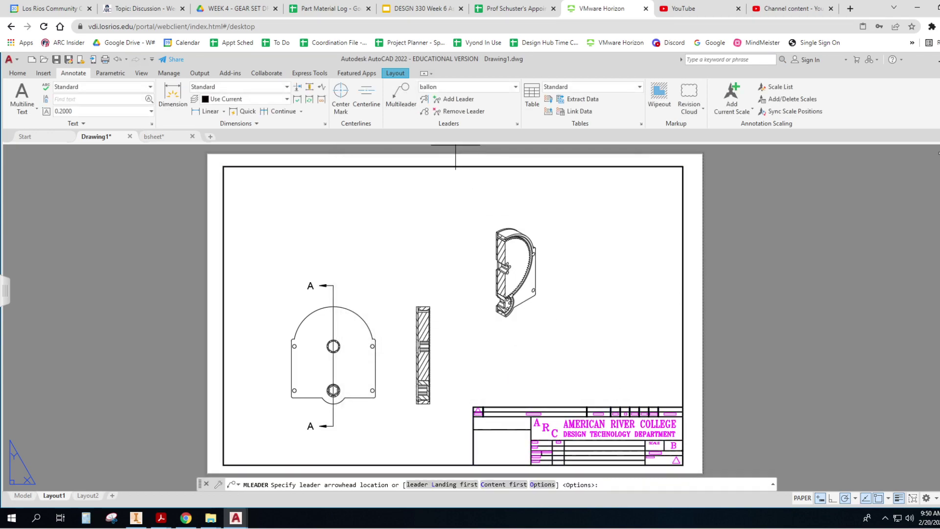
{"action": "left_click", "coordinate": [517, 231]}
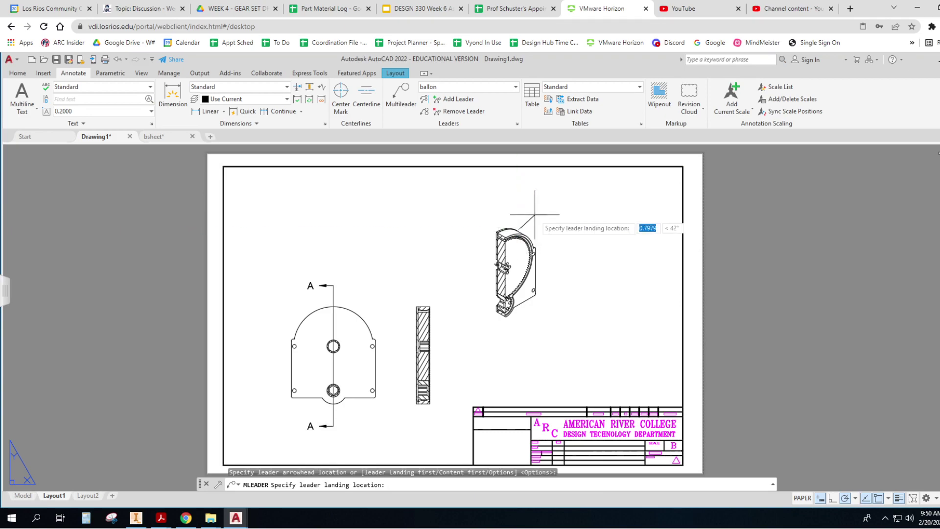
{"action": "left_click", "coordinate": [535, 215]}
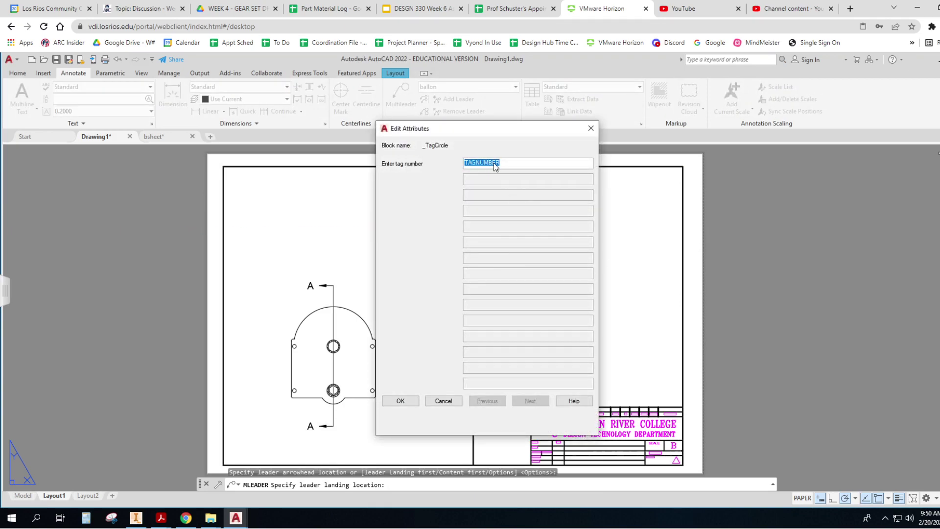
{"action": "type", "text": "1"}
{"action": "left_click", "coordinate": [400, 401]}
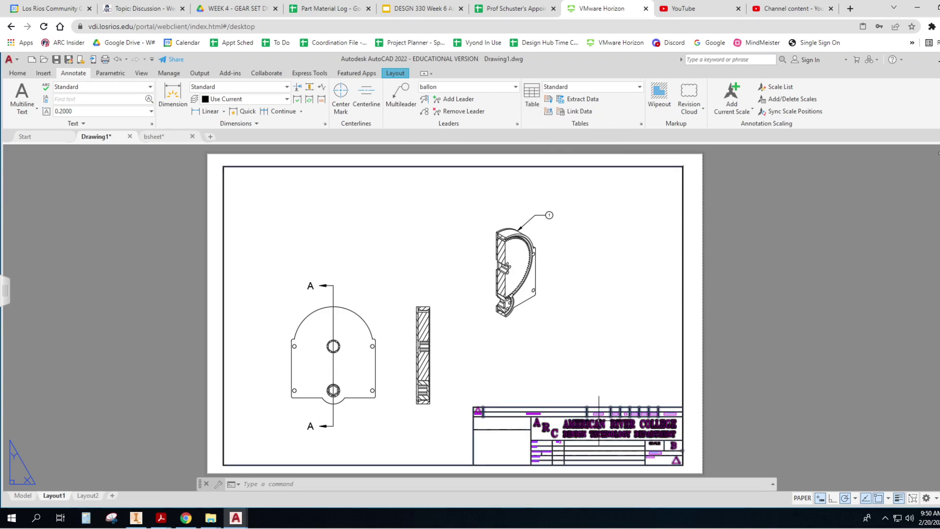
{"action": "left_click", "coordinate": [555, 388]}
{"action": "left_click", "coordinate": [557, 384]}
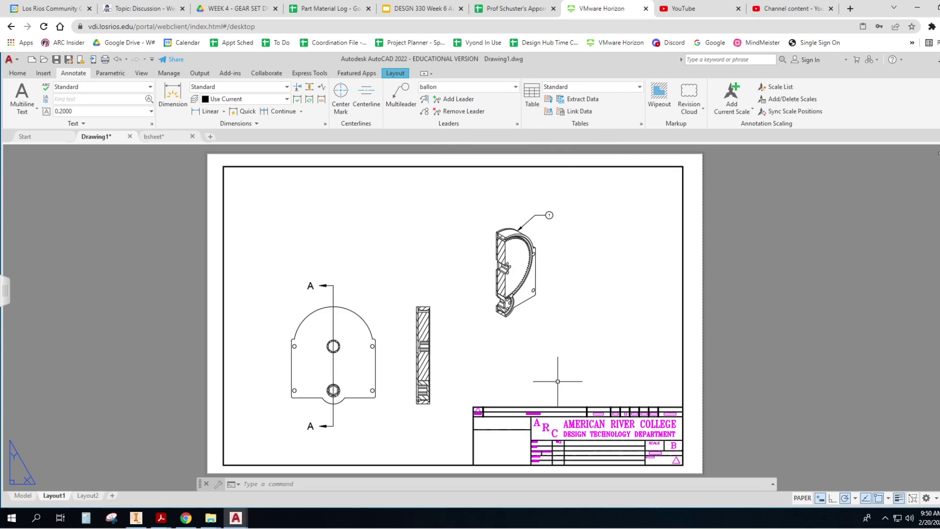
{"action": "left_click", "coordinate": [558, 380]}
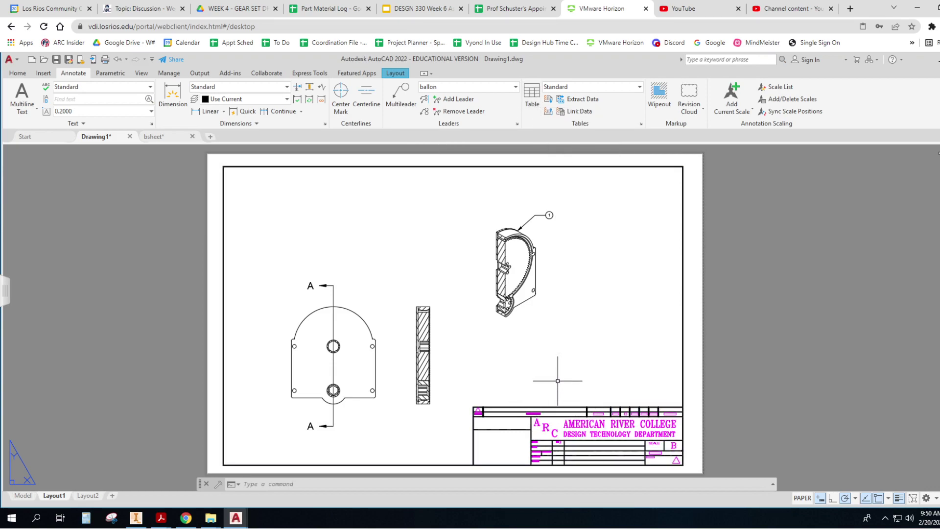